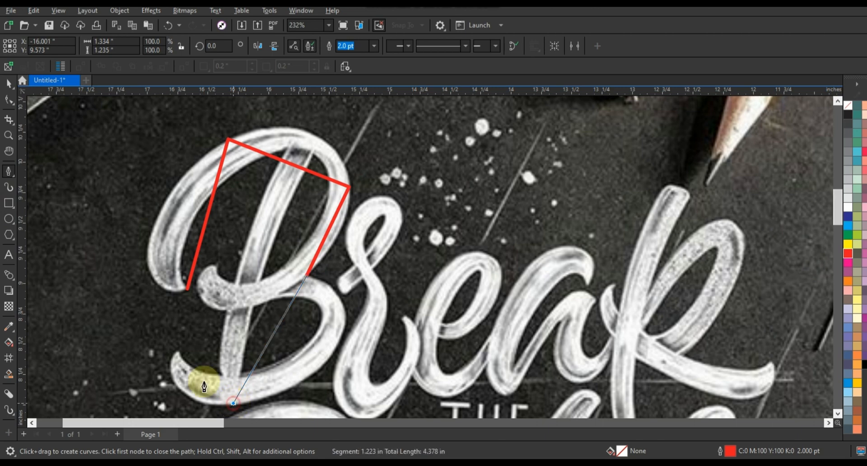
- Complete the closed straight-line outline around the letter B, through its lower tail, stem and middle curl back to the start node
left_click(222, 374)
left_click(227, 310)
left_click(217, 264)
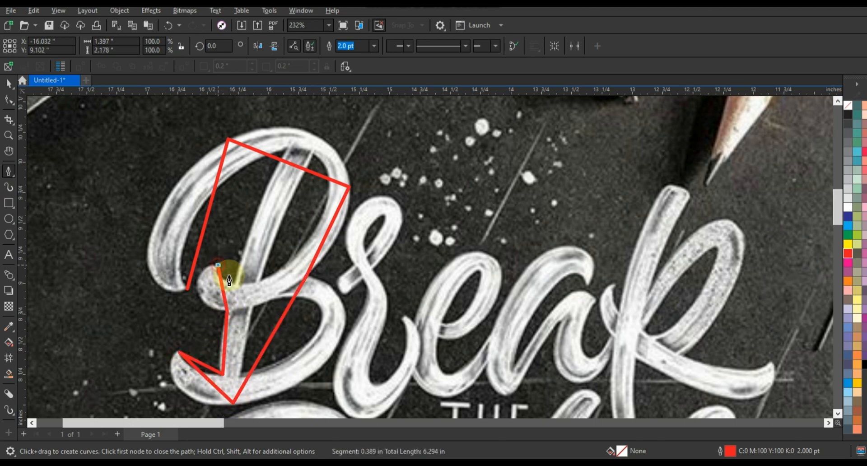
left_click(234, 283)
left_click(286, 156)
left_click(188, 288)
- Make all segments of the B outline curved and bend the outer left edge of the upper stroke to match the lettering
left_click(9, 100)
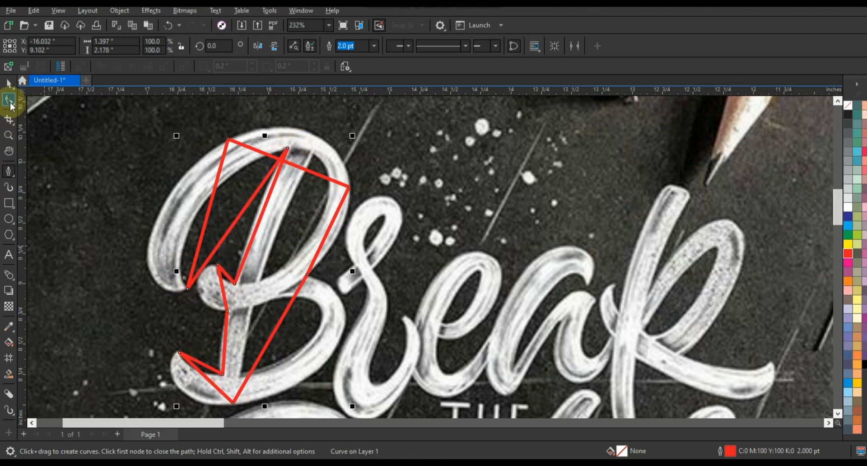
left_click_drag(99, 118, 371, 415)
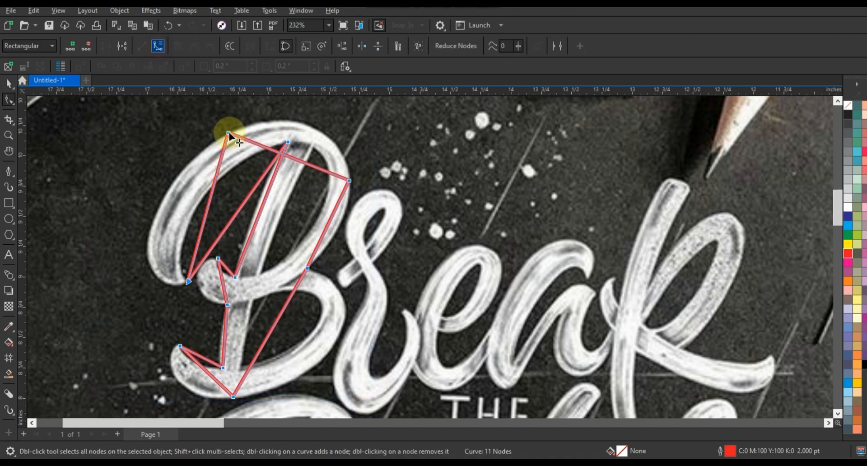
left_click_drag(213, 182, 181, 158)
left_click_drag(200, 232, 115, 294)
left_click_drag(182, 158, 149, 178)
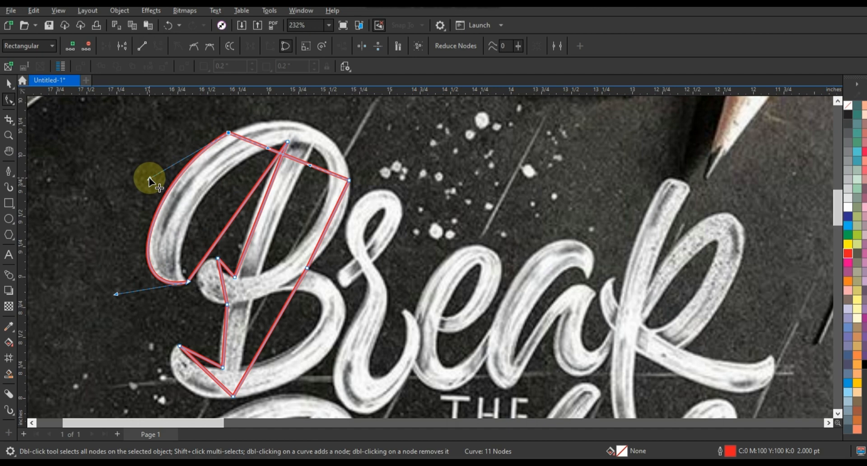
- Smooth the top of the B outline and curve it around the upper bowl's top and outer right edge
left_click(837, 102)
left_click_drag(295, 135, 212, 177)
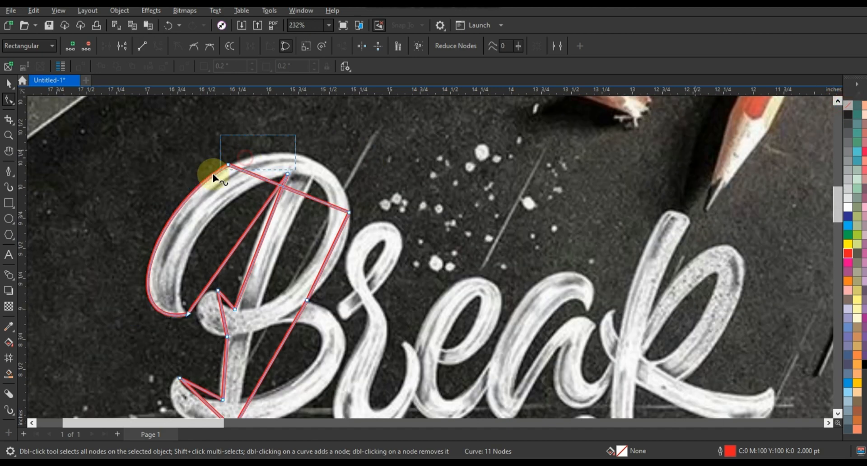
left_click_drag(279, 151, 285, 139)
left_click_drag(309, 197, 336, 154)
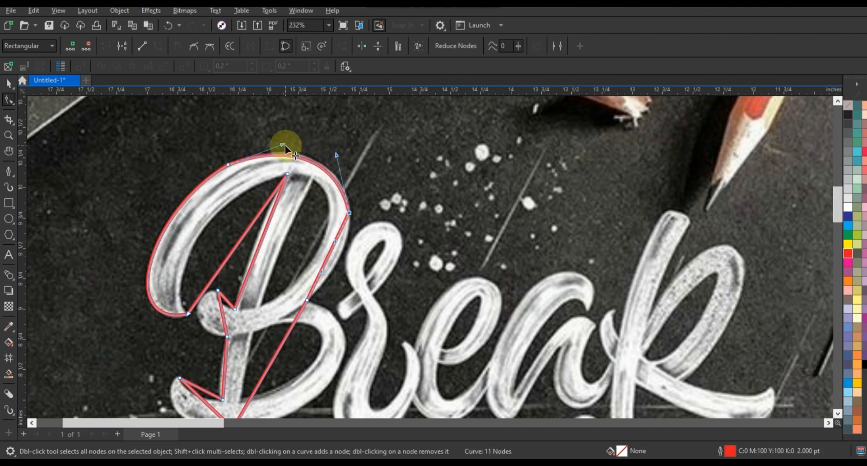
left_click_drag(286, 136, 283, 137)
left_click_drag(228, 164, 227, 167)
left_click_drag(336, 155, 338, 153)
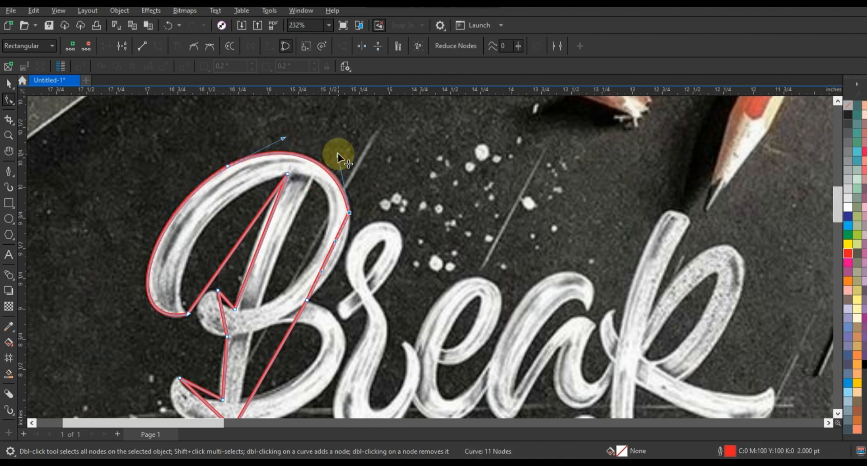
left_click_drag(282, 138, 283, 137)
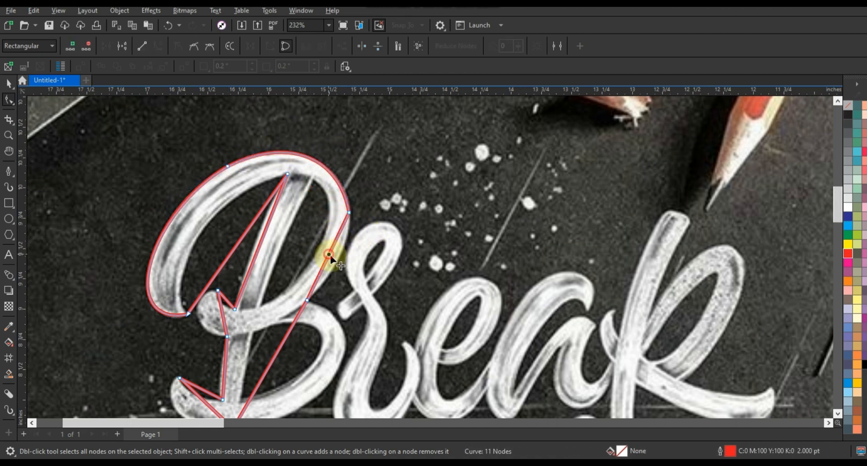
- Curve the inner edge of the B's upper left stroke and fit the stem's left edge to the lettering
left_click(256, 221)
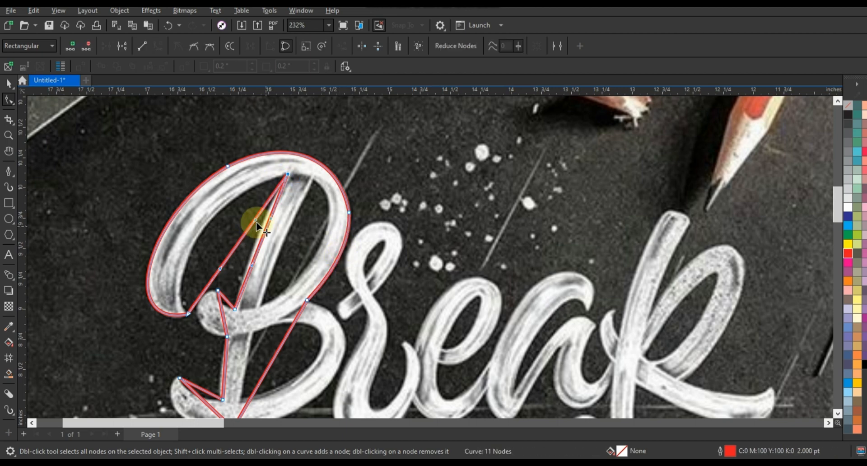
left_click_drag(256, 221, 161, 259)
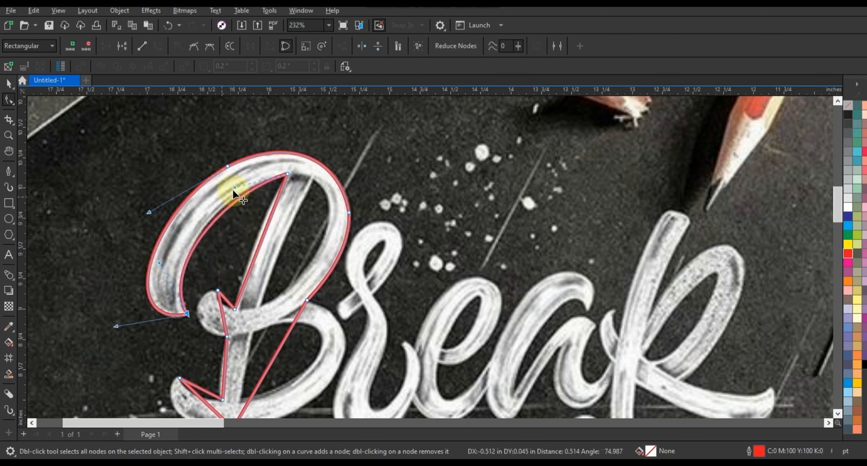
left_click_drag(232, 189, 228, 181)
left_click(258, 232)
scroll(298, 229, "down", 1)
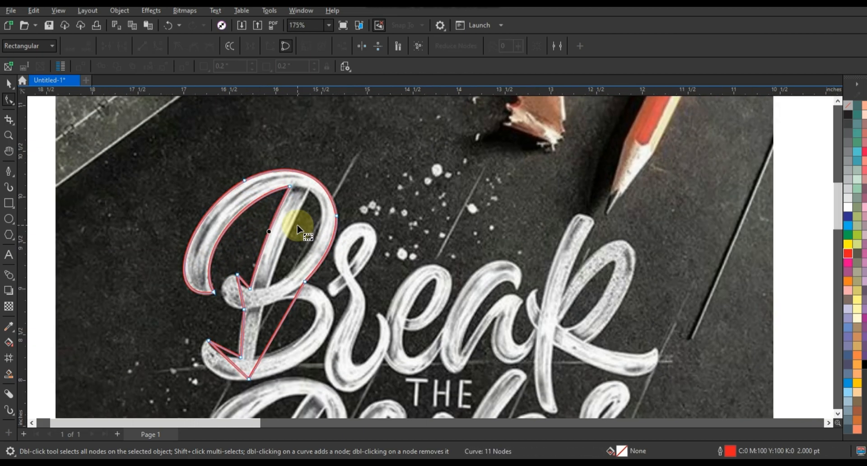
- Shape the outline around the rounded curl at the B's middle, curving both its outer and inner edges
left_click(9, 135)
left_click_drag(134, 231, 480, 391)
left_click(8, 99)
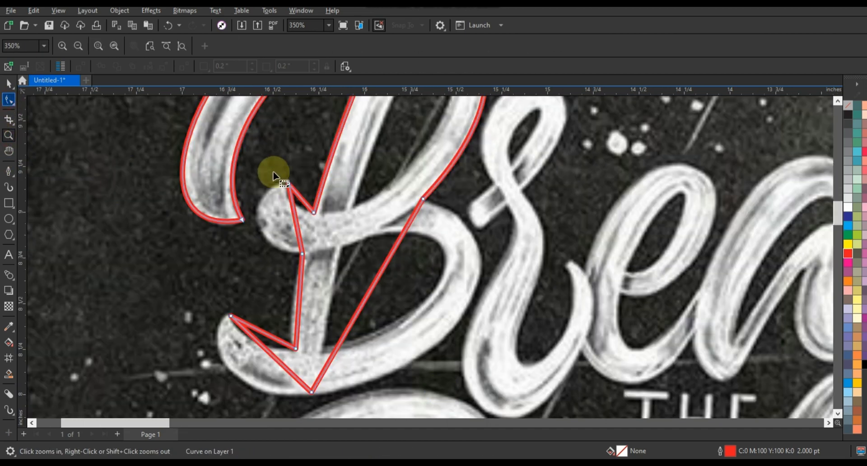
left_click(295, 206)
left_click_drag(250, 240, 256, 179)
left_click_drag(303, 209, 303, 210)
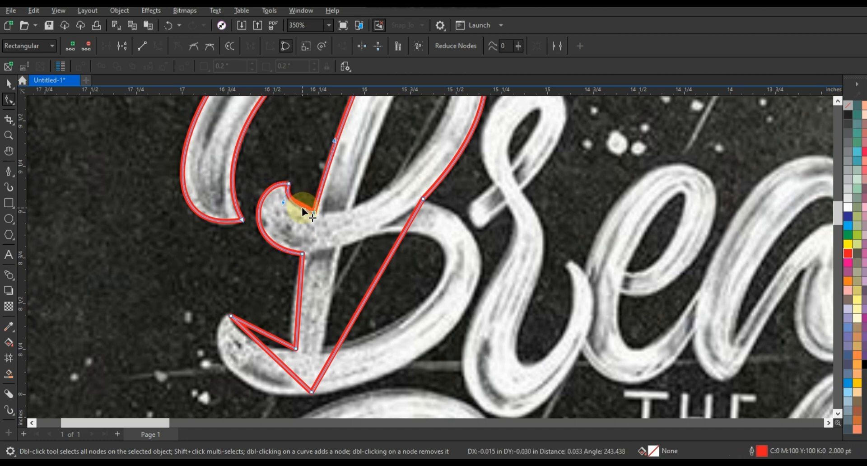
- Curve the outer right edge of the B's lower bowl from the waist node to the bottom node
left_click_drag(386, 263, 472, 216)
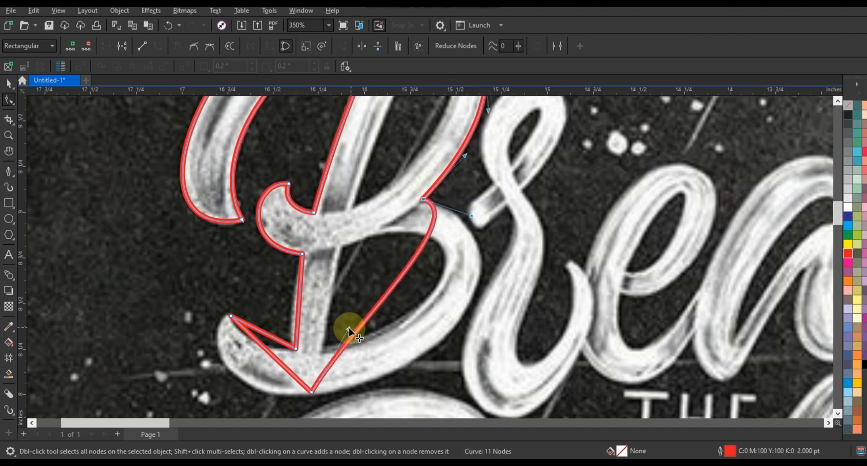
left_click_drag(349, 327, 409, 371)
left_click_drag(311, 391, 311, 395)
left_click_drag(410, 371, 460, 373)
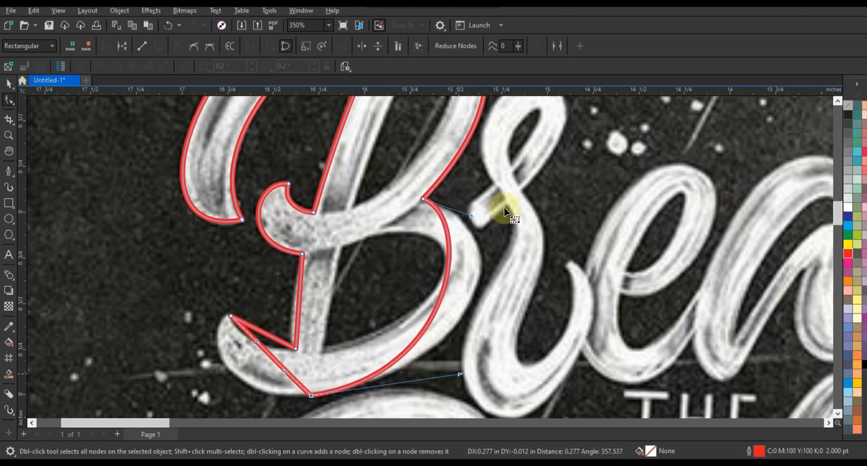
left_click_drag(472, 216, 537, 239)
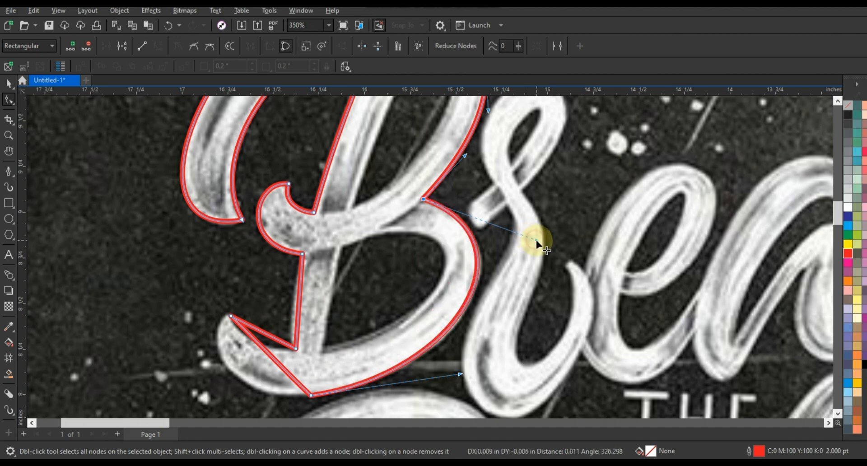
- Bend the lower stem's left edge and curve the outer and inner edges of the B's lower left tail
left_click(295, 307)
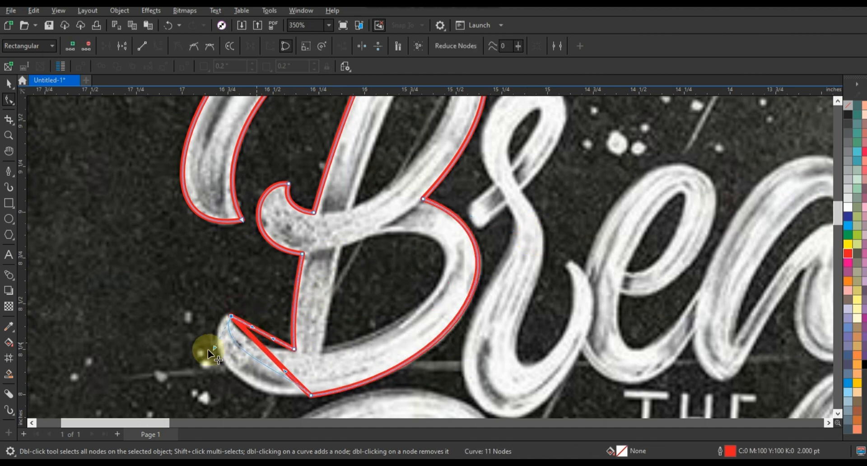
left_click_drag(208, 349, 201, 348)
left_click_drag(285, 371, 251, 398)
left_click_drag(231, 316, 228, 315)
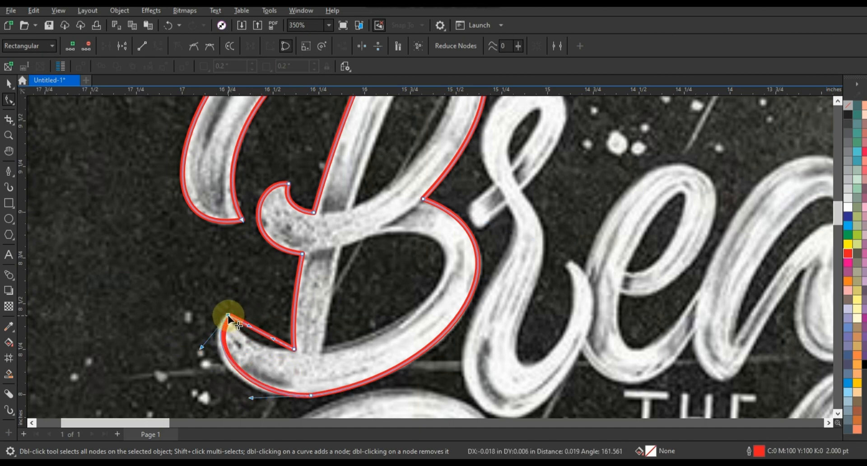
left_click_drag(251, 398, 248, 402)
left_click_drag(460, 374, 461, 379)
left_click_drag(256, 330, 254, 341)
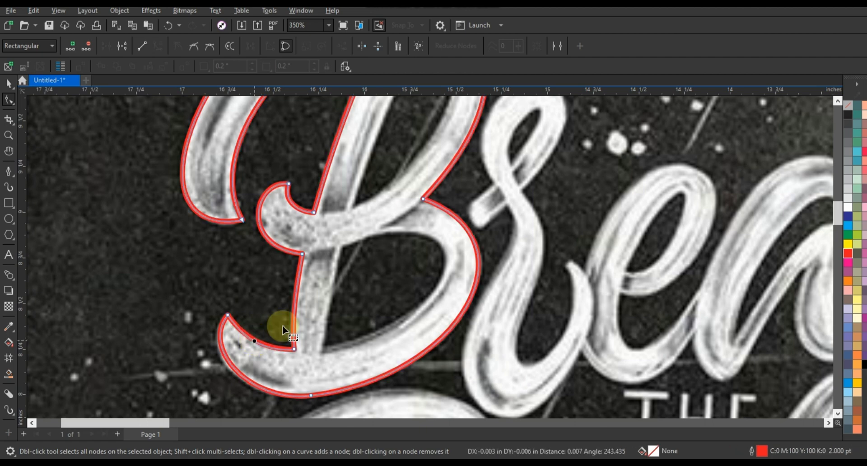
left_click(281, 316)
- Fine-tune the bottom node, its curve handle and the waist node of the B outline
left_click_drag(314, 398, 316, 399)
left_click_drag(250, 402, 249, 400)
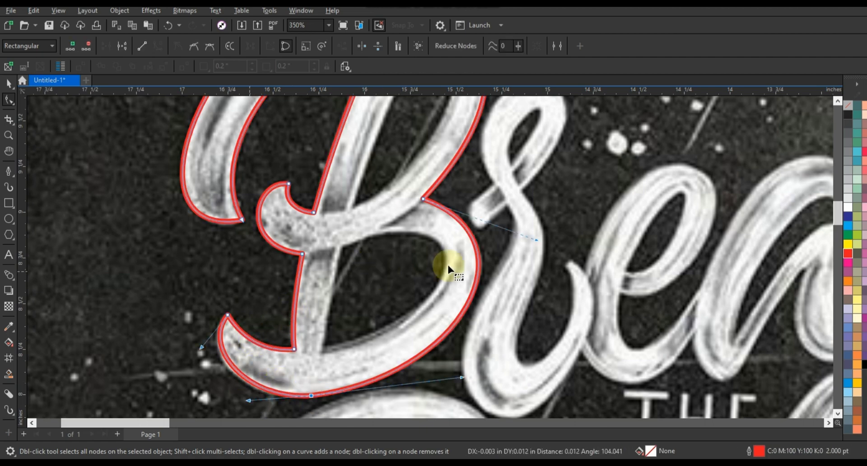
left_click_drag(421, 198, 422, 200)
- Draw a closed two-node path along the stem's right edge in the B's upper counter and give it a red outline
scroll(318, 253, "down", 2)
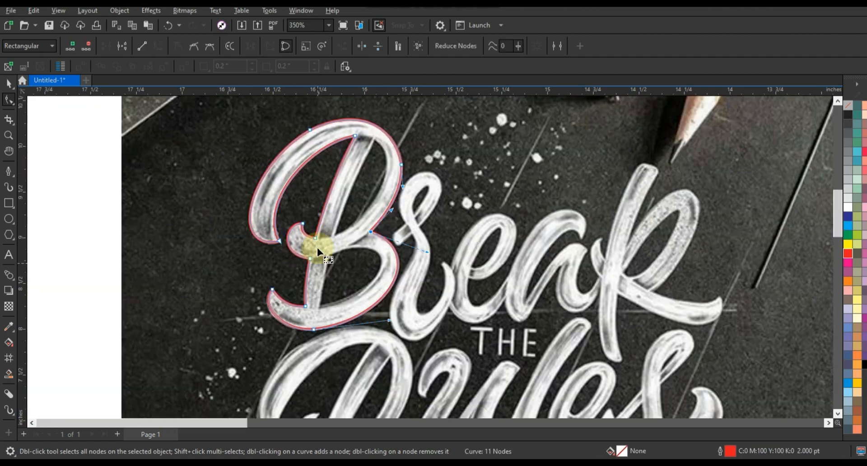
left_click(9, 131)
left_click_drag(257, 118, 519, 326)
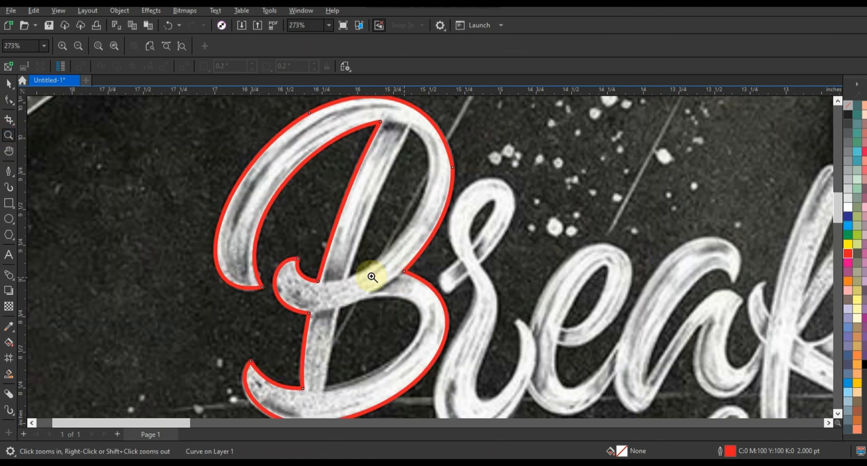
left_click(7, 172)
left_click(410, 128)
left_click(348, 274)
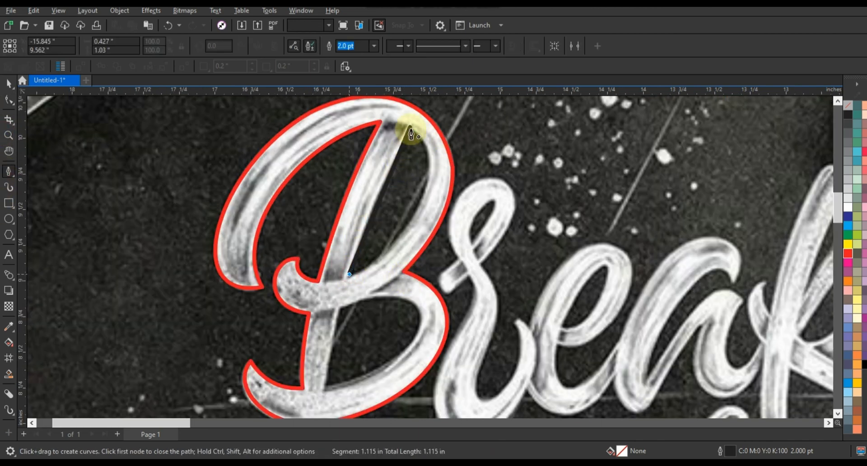
left_click(410, 128)
right_click(849, 255)
- Bend the two-node path into the shape of the B's upper counter, fitting both the bowl's inner edge and the stem
left_click(9, 99)
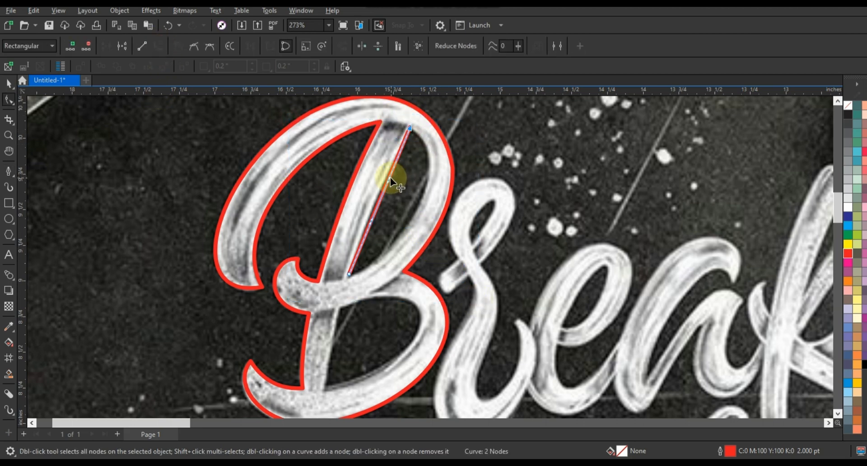
left_click_drag(442, 143, 442, 141)
left_click_drag(389, 243, 391, 244)
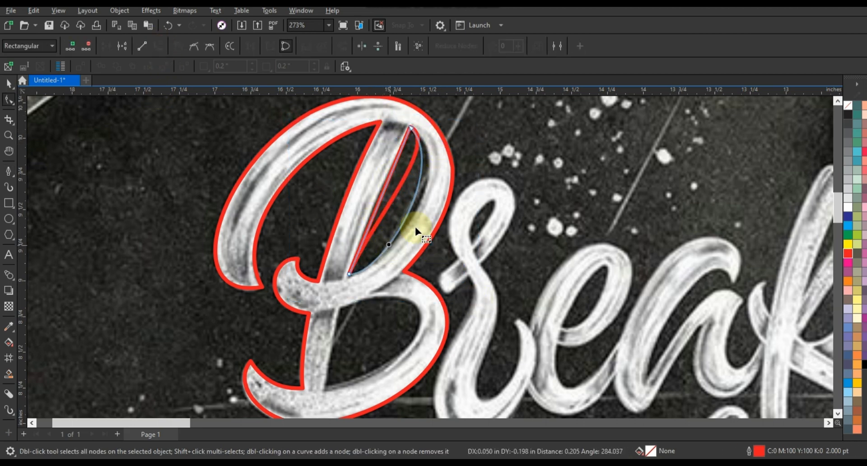
left_click_drag(451, 173, 467, 162)
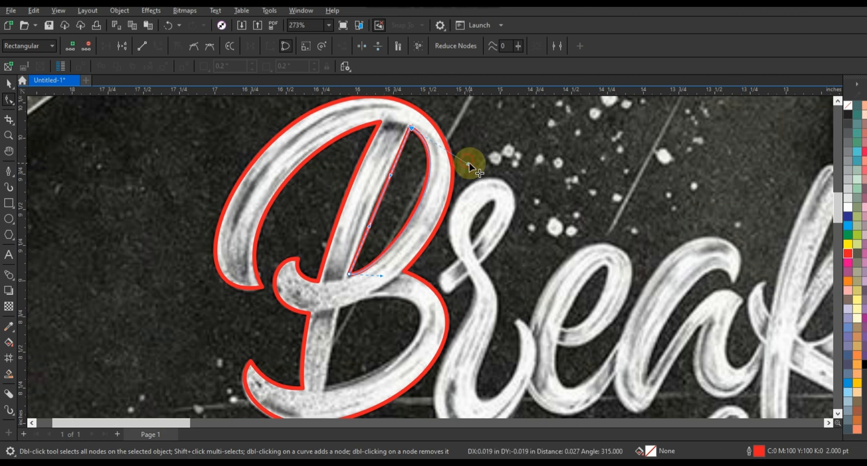
left_click(380, 196)
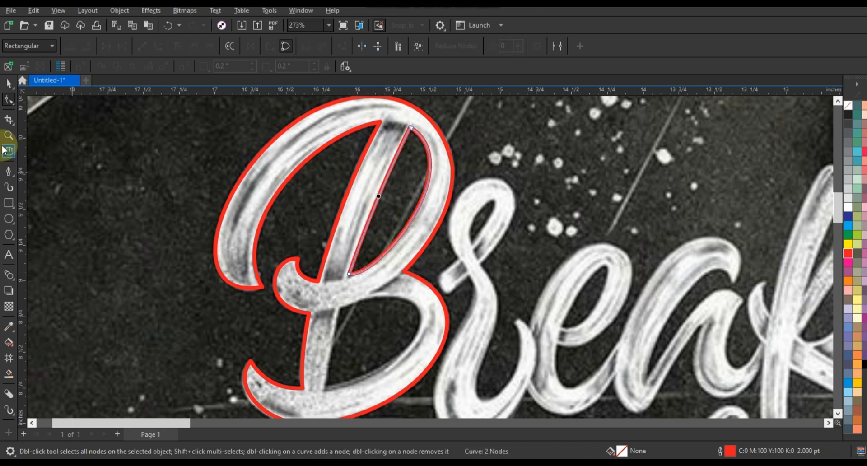
left_click(9, 135)
right_click(439, 238)
left_click_drag(254, 219, 517, 328)
left_click(9, 171)
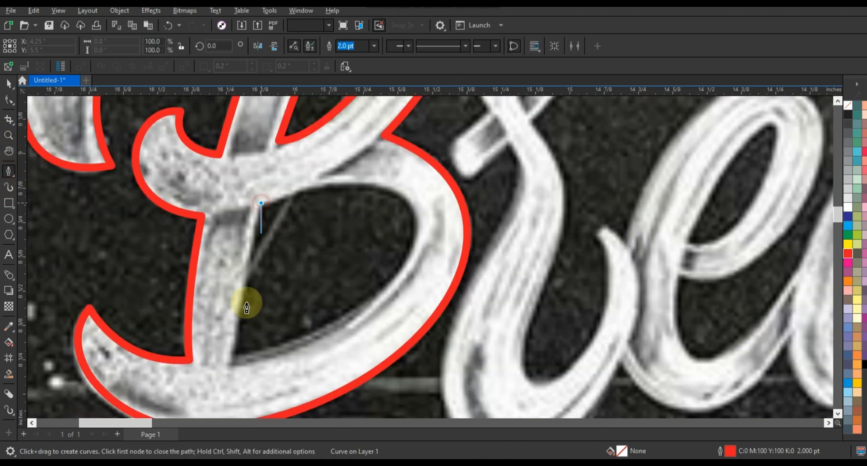
left_click(232, 361)
left_click(259, 199)
key("space")
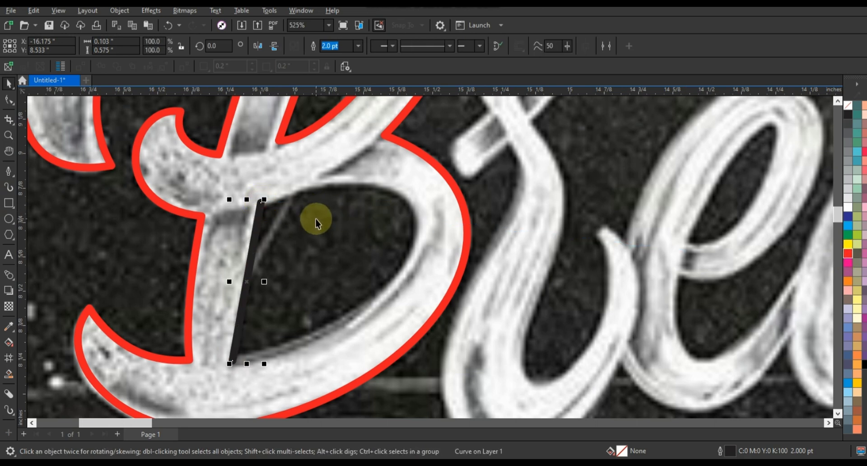
key("ctrl+z")
- Set red as the default outline colour for new objects
right_click(847, 253)
left_click(826, 261)
left_click(456, 305)
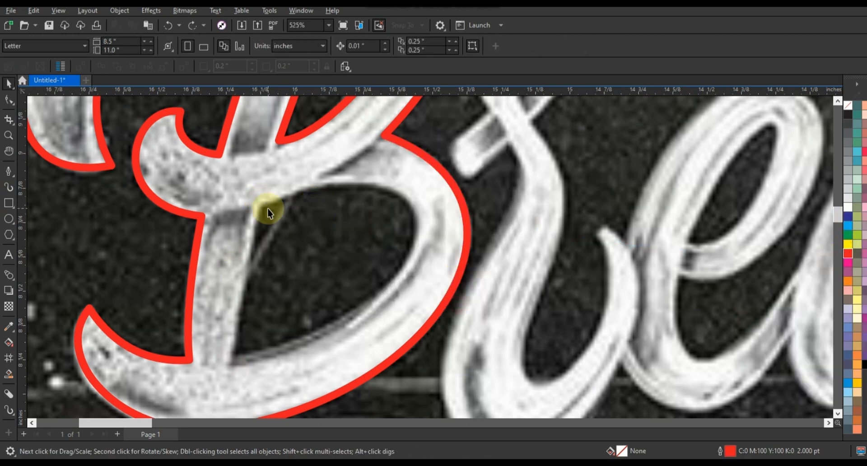
- Draw a closed two-node path along the stem's right edge in the B's lower counter
key("space")
left_click(261, 205)
left_click(235, 356)
left_click(261, 207)
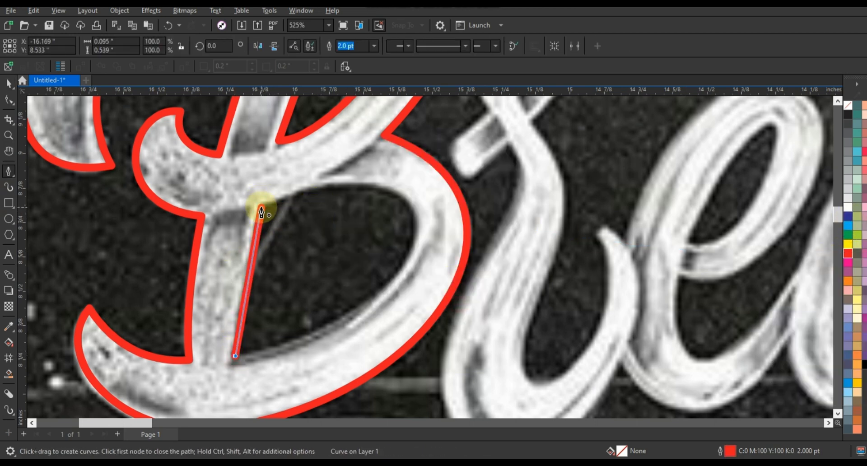
key("Escape")
- Make the lower counter path's segments curved and bend its outer side along the lower bowl's inner edge
left_click(8, 100)
left_click_drag(170, 202, 343, 368)
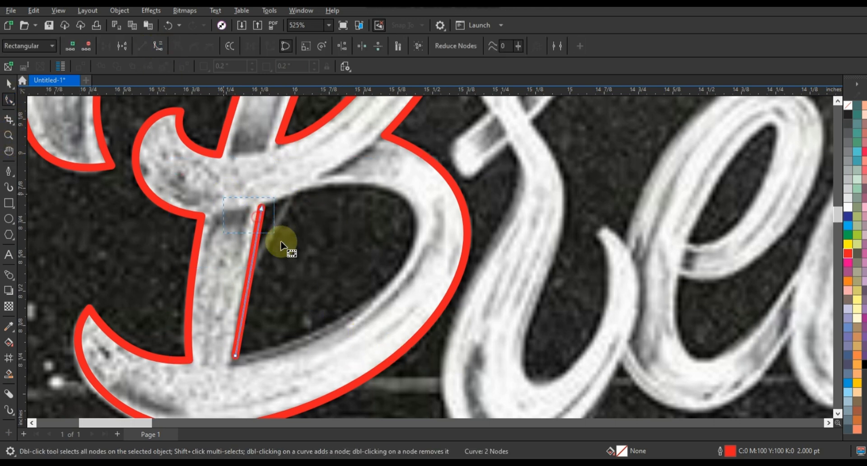
left_click_drag(308, 187, 329, 164)
left_click_drag(267, 291, 396, 271)
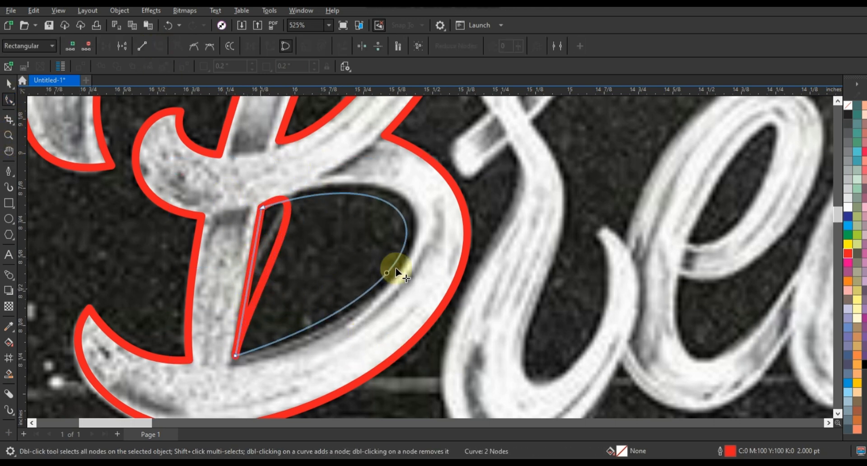
left_click_drag(235, 356, 235, 359)
left_click_drag(434, 156, 467, 123)
left_click_drag(466, 294, 472, 299)
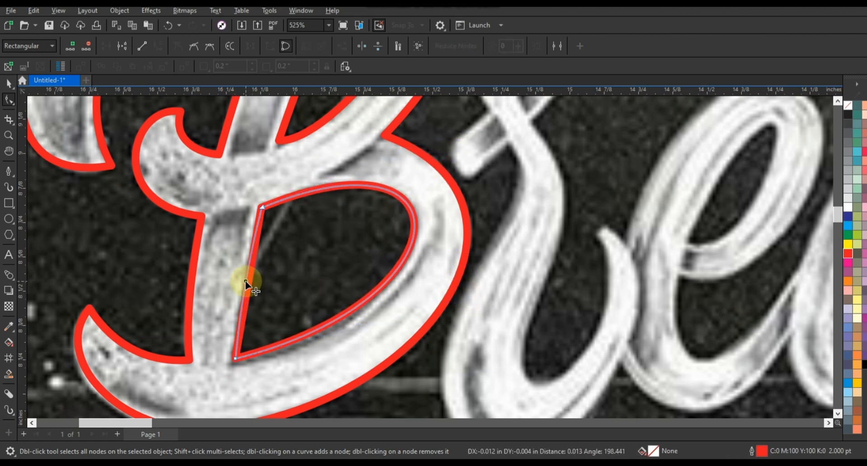
- Combine the B's outer outline and its two counters into one curve and fill it red
key("space")
scroll(248, 280, "down", 5)
left_click(372, 130, "shift")
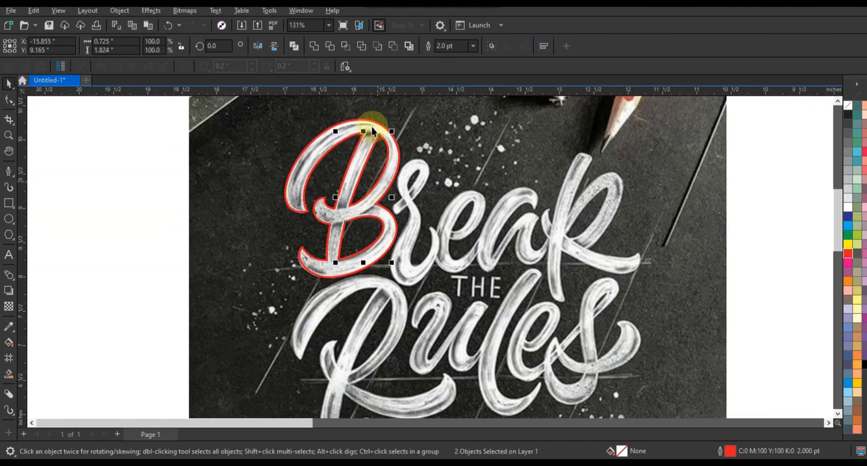
left_click(294, 46)
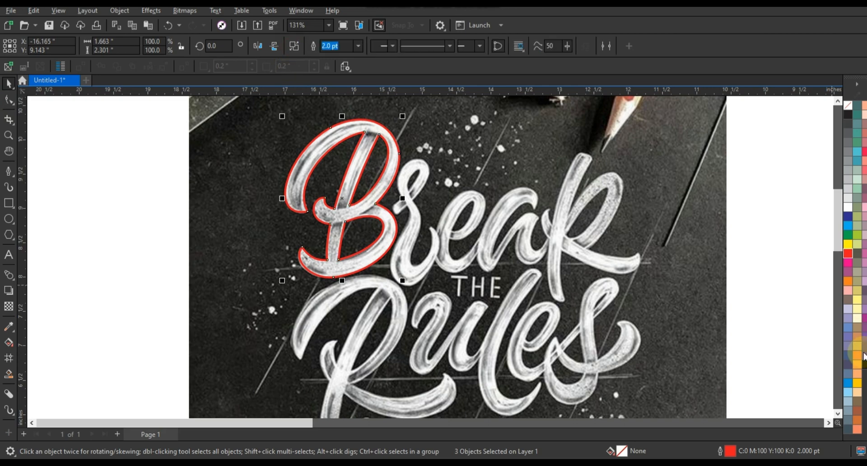
left_click(848, 254)
left_click(173, 243)
- Start a straight-segment Pen path around the r, from its left stroke end over the top loop and down the stem to the hook's tip
scroll(172, 243, "down", 2)
left_click(8, 134)
left_click_drag(244, 181, 449, 288)
left_click_drag(189, 146, 628, 362)
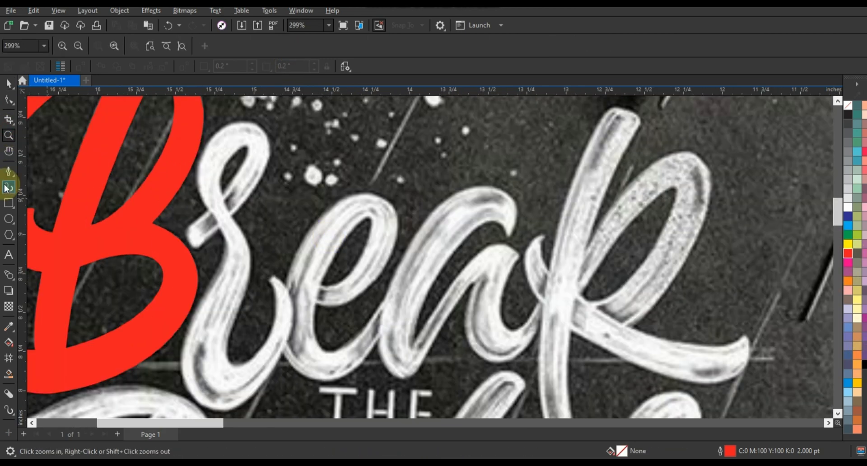
left_click(8, 171)
left_click(183, 230)
left_click(206, 210)
left_click(234, 123)
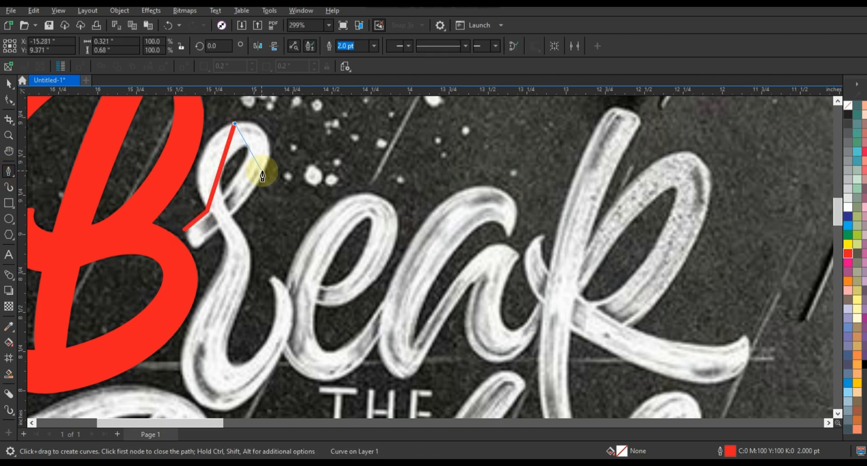
left_click(262, 171)
left_click(243, 291)
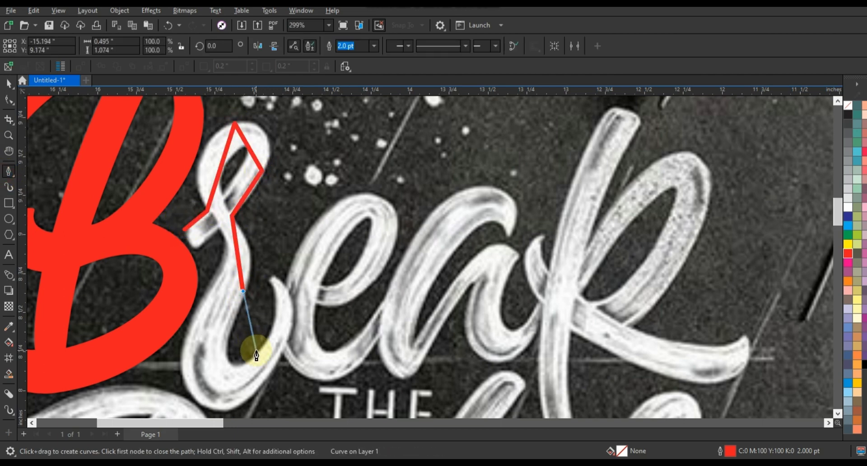
left_click(256, 351)
left_click(268, 272)
left_click(283, 282)
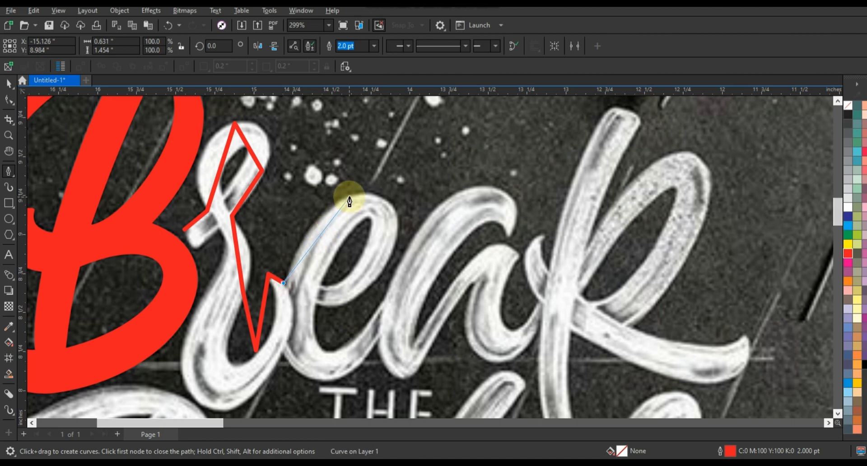
- Continue the straight-segment path along the upper edges of the e and the a
left_click(316, 303)
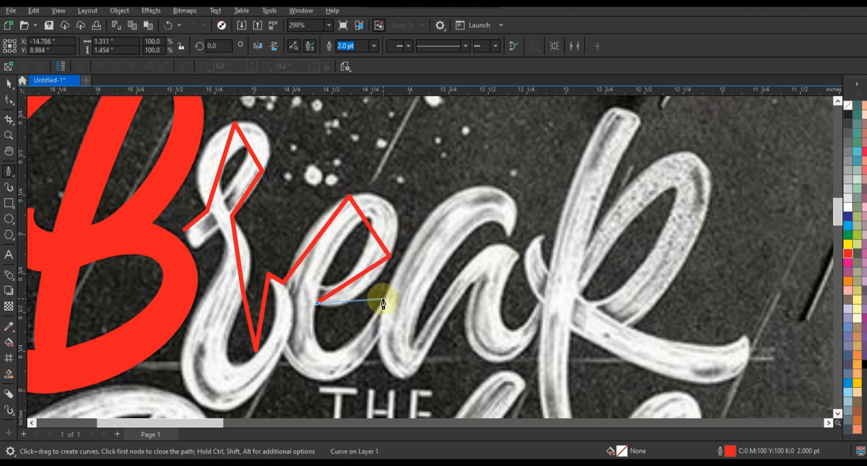
left_click(383, 298)
left_click(508, 237)
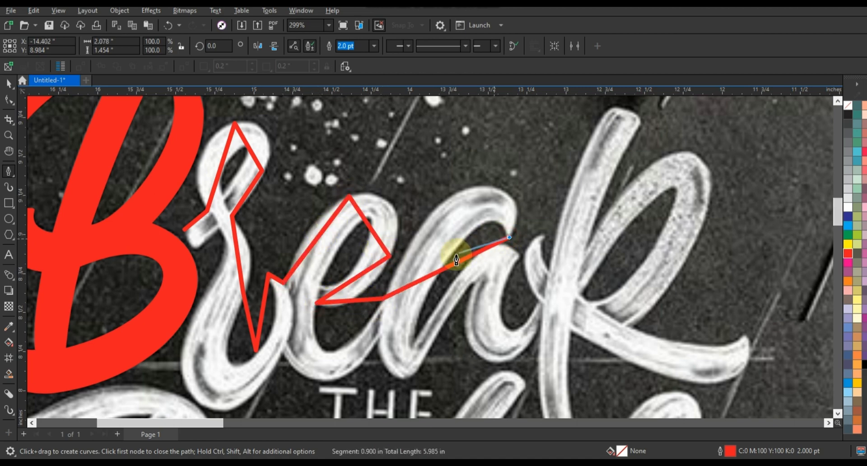
left_click(517, 254)
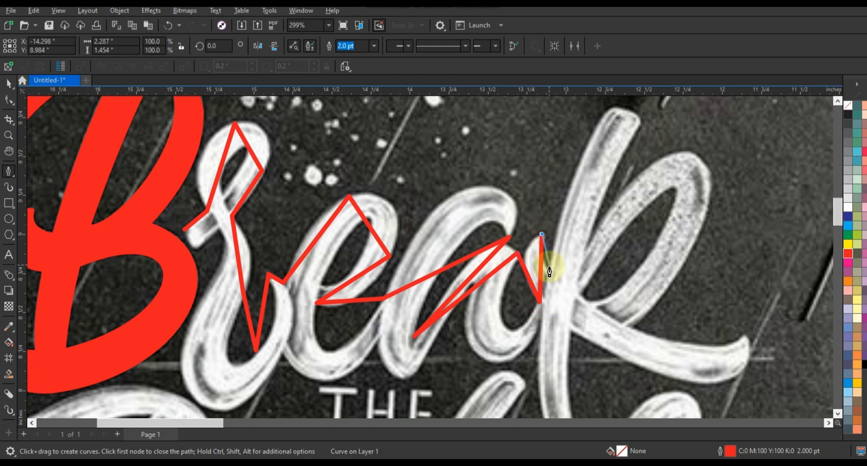
- Continue the straight-segment path around the k, placing nodes at its stem top, bowl, leg tip and stem foot
left_click(613, 107)
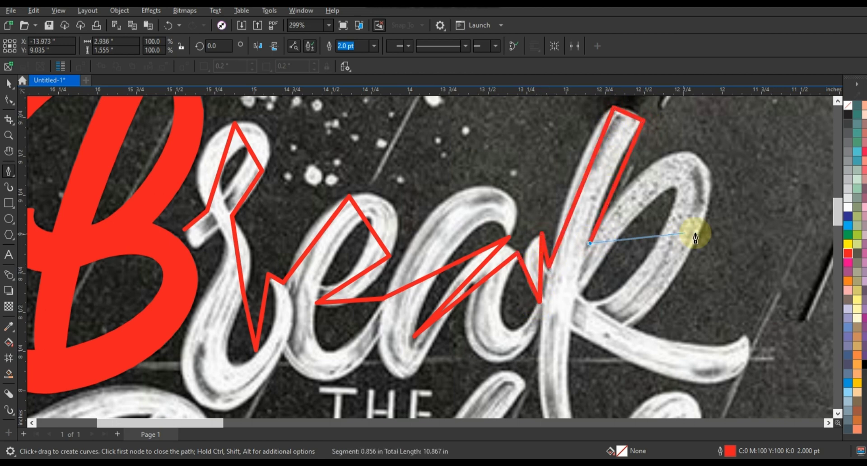
left_click(626, 326)
left_click(746, 336)
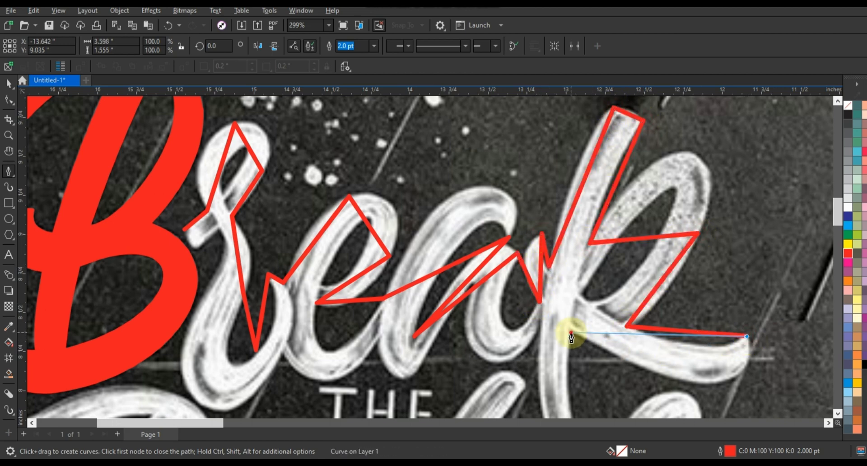
left_click(837, 411)
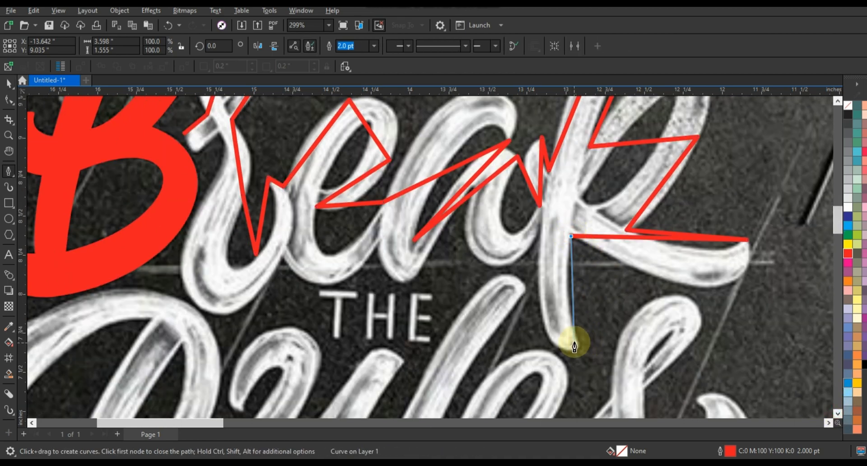
left_click_drag(577, 339, 555, 342)
left_click(540, 228)
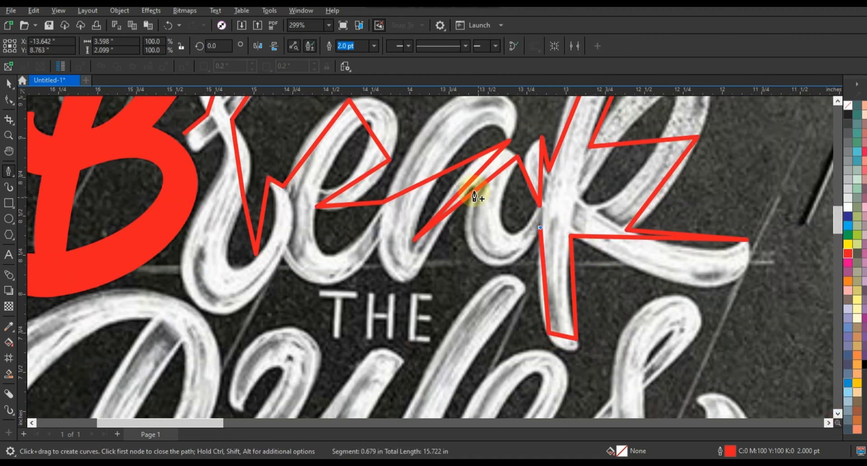
- Run the path back along the lower edges of the a, e and r and close it at the r's left stroke end
left_click(475, 184)
left_click(429, 256)
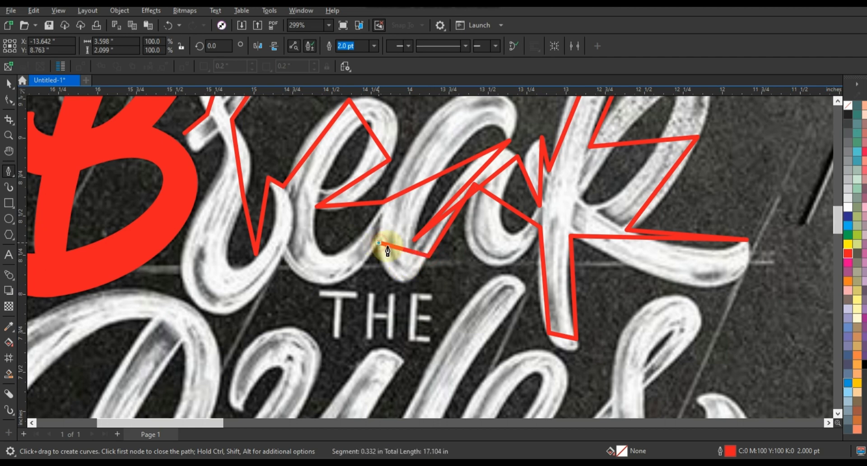
left_click(284, 258)
left_click(180, 258)
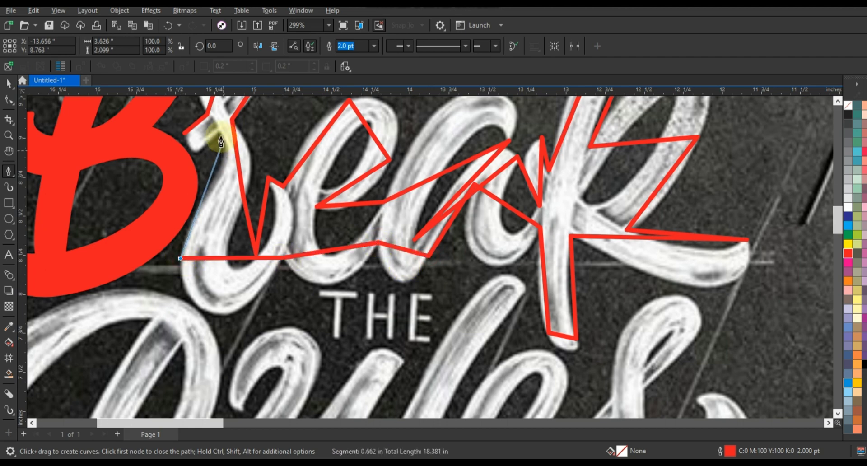
left_click(219, 134)
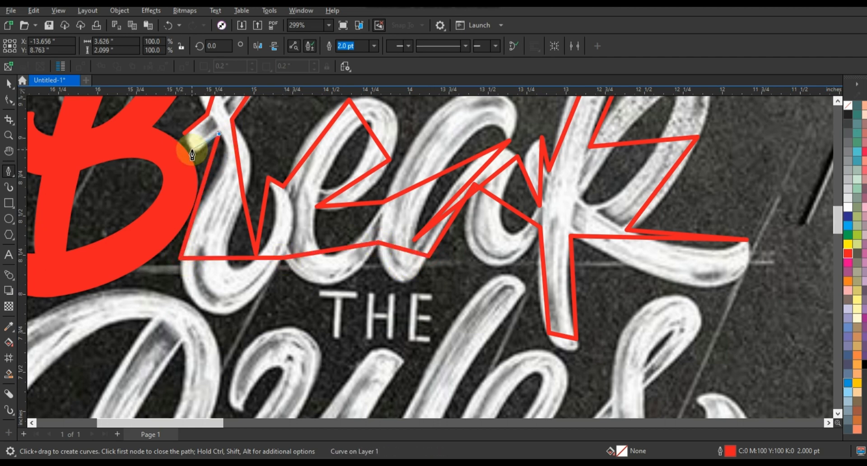
left_click(190, 147)
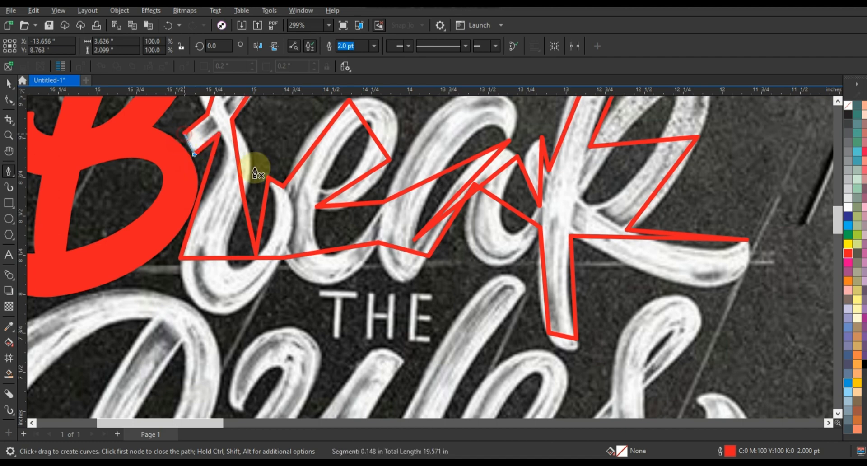
- Make all segments of the "reak" path curved and bend the left side of the r's top loop along the lettering
scroll(299, 296, "down", 2)
double_click(8, 102)
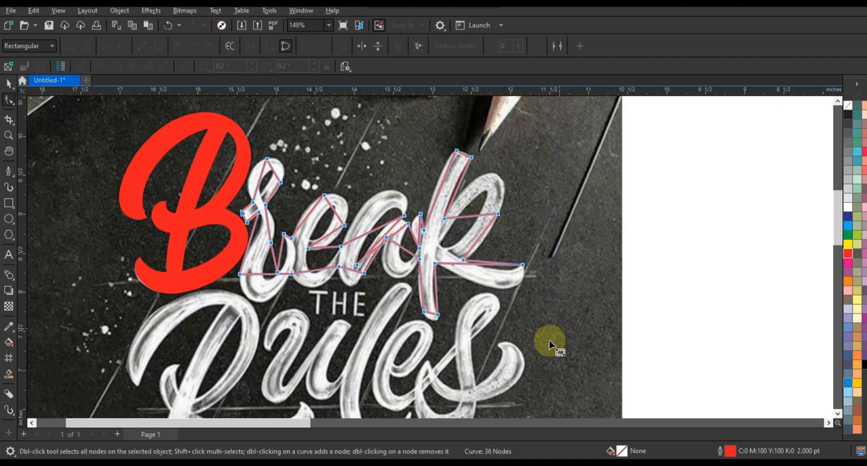
left_click(8, 135)
left_click_drag(367, 223, 243, 149)
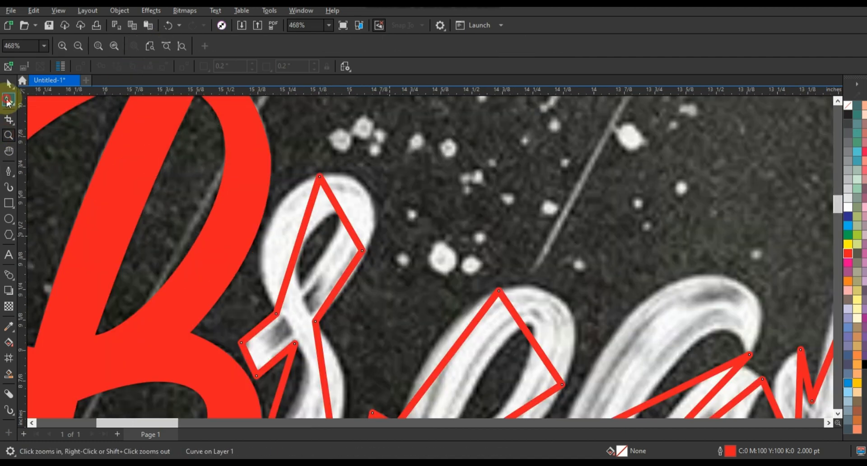
left_click_drag(285, 206, 280, 198)
left_click_drag(290, 268, 251, 251)
left_click_drag(281, 198, 272, 194)
left_click_drag(251, 251, 248, 247)
- Bend the right side of the r's top loop and its short left stroke end to follow the lettering
left_click_drag(333, 200, 341, 189)
left_click_drag(348, 227, 377, 208)
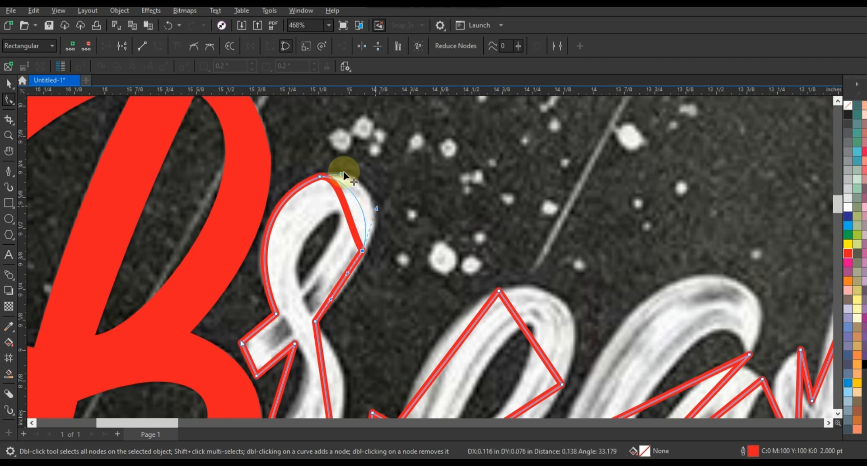
left_click_drag(342, 174, 351, 169)
left_click_drag(377, 208, 386, 197)
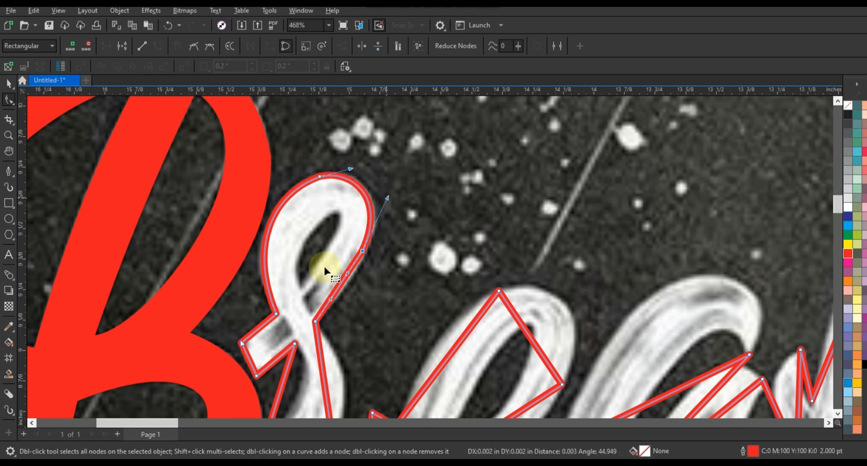
left_click_drag(337, 285, 337, 288)
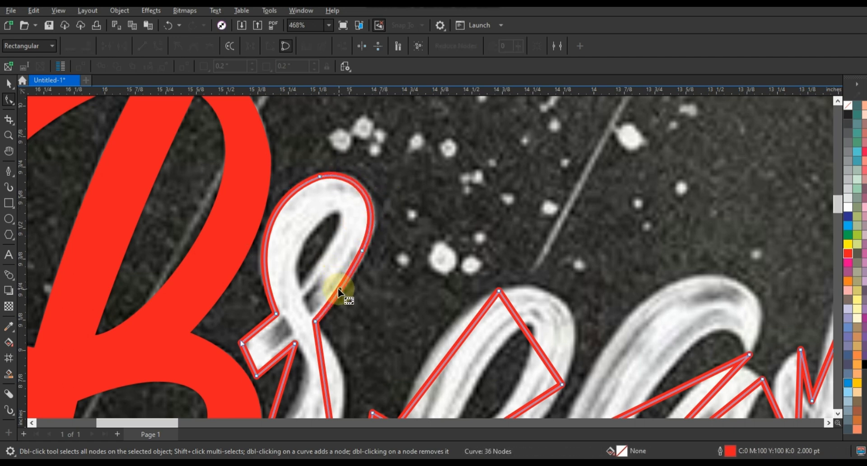
left_click(248, 353)
left_click_drag(246, 354, 242, 352)
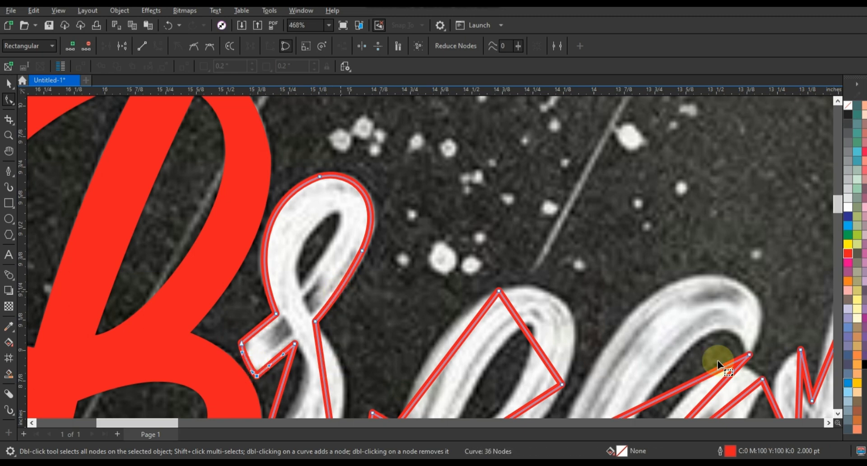
- Bend the r's right stem edge and the rounded hollow at its base, adjusting the base node to fit
left_click(838, 413)
left_click(838, 413)
left_click_drag(324, 190, 341, 191)
double_click(332, 247)
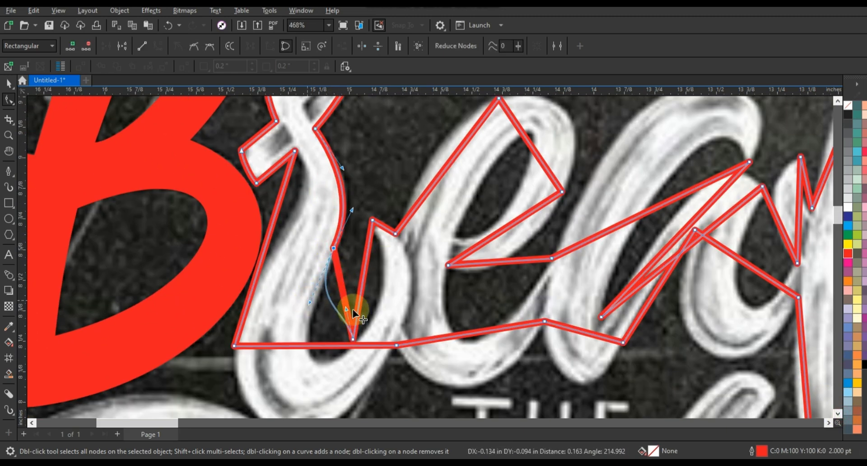
left_click_drag(346, 310, 310, 381)
left_click_drag(308, 303, 295, 325)
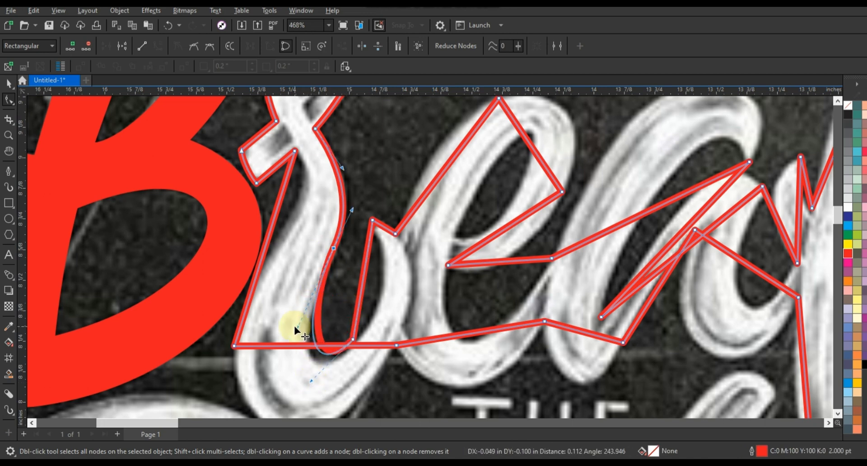
left_click_drag(353, 339, 352, 344)
left_click_drag(301, 333, 292, 335)
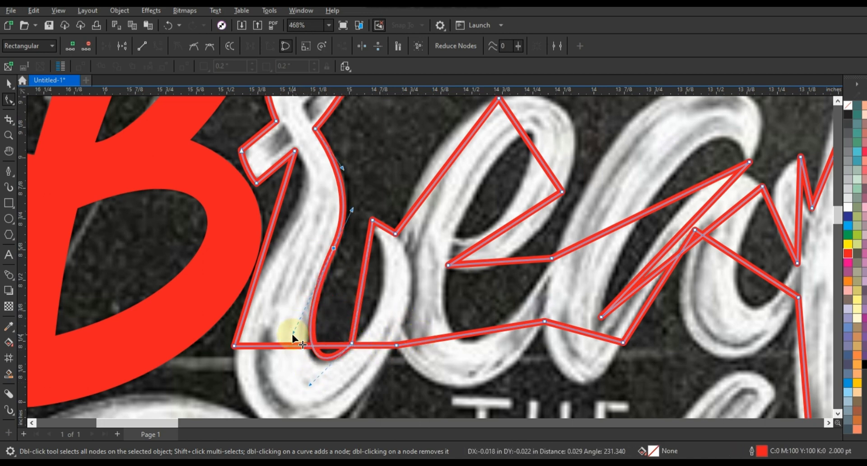
- Bend the inner edge of the r's hook and the e's upper-left and lower bowl edges along the lettering
left_click_drag(361, 288, 376, 295)
left_click_drag(456, 161, 445, 145)
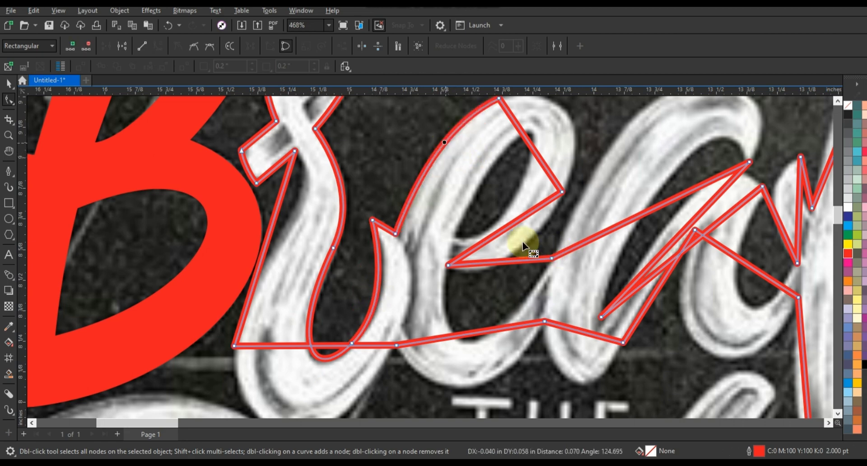
left_click(489, 244)
left_click_drag(487, 253, 538, 243)
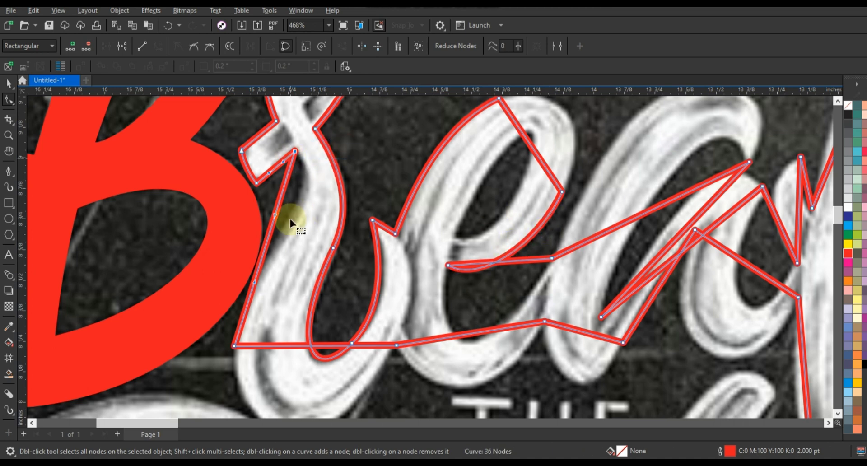
- Bend the outer left edge of the r's stem and its rounded bottom to match the lettering
left_click_drag(320, 190, 248, 272)
scroll(336, 212, "down", 2)
left_click(8, 136)
right_click(290, 193)
left_click_drag(289, 193, 627, 333)
left_click(9, 100)
left_click_drag(237, 275, 236, 372)
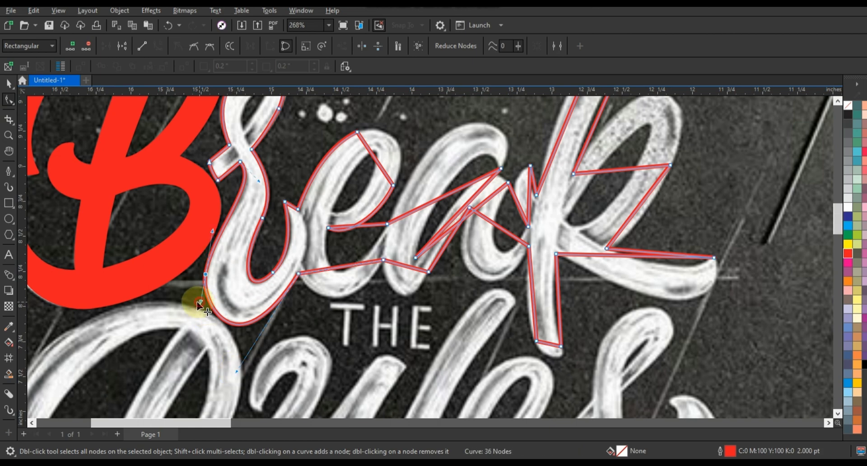
left_click_drag(200, 302, 196, 302)
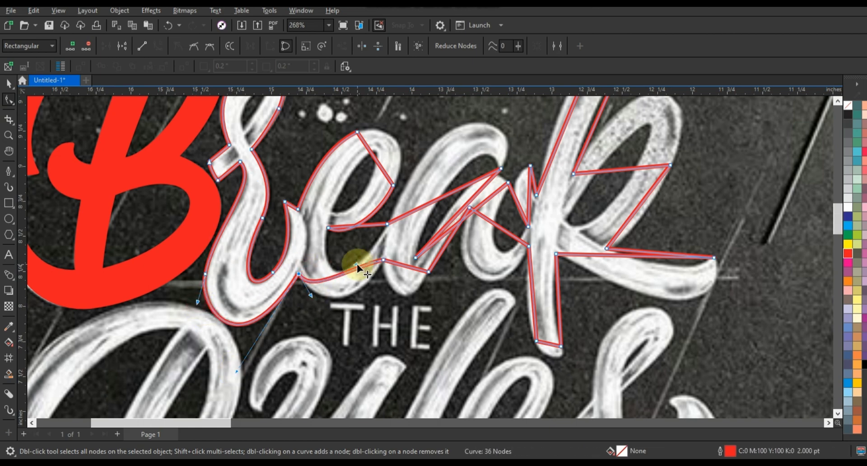
- Bend the outline's lower segments around the rounded bottoms of the e and the a's first stroke
left_click_drag(357, 264, 349, 316)
left_click_drag(387, 257, 411, 271)
left_click_drag(406, 305, 405, 317)
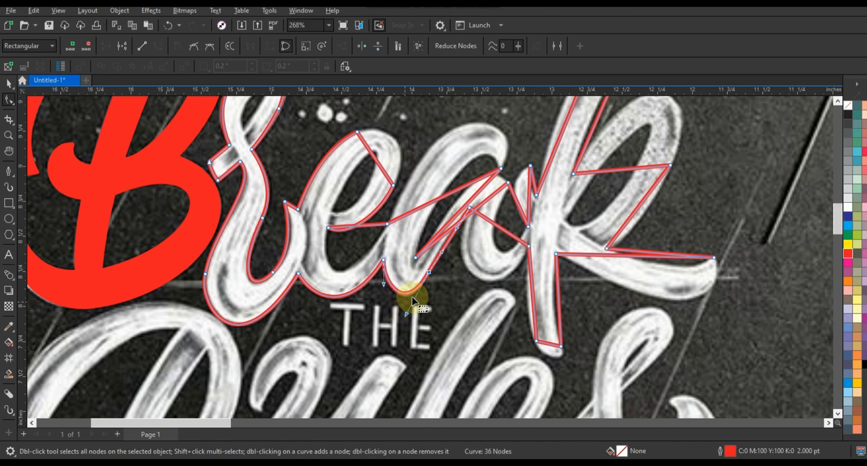
- Bend the segment between the e's bowl and the a along the inner edge of the e's tail
left_click(10, 135)
left_click_drag(267, 113, 723, 326)
left_click(9, 100)
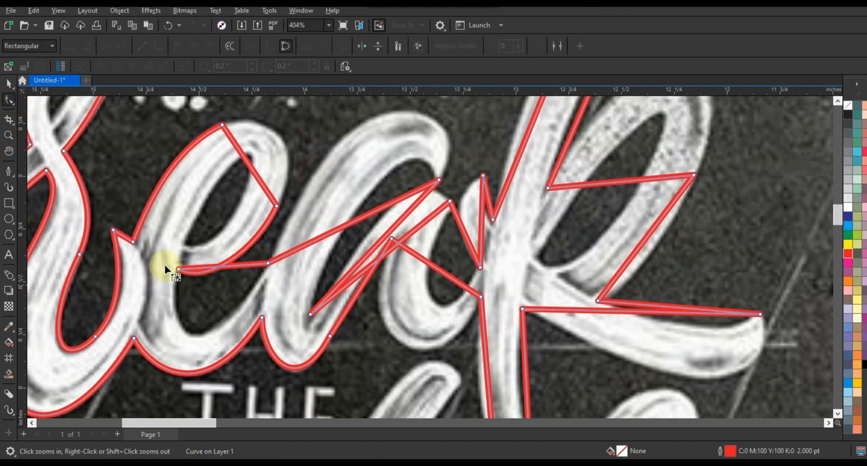
left_click_drag(207, 268, 204, 371)
- Bend the outer edge of the a's top arch from the e's tail to the arch's tip
left_click_drag(322, 187, 318, 181)
left_click_drag(381, 208, 467, 119)
left_click(837, 101)
left_click_drag(317, 278, 343, 159)
left_click_drag(466, 215, 483, 196)
left_click_drag(344, 158, 345, 157)
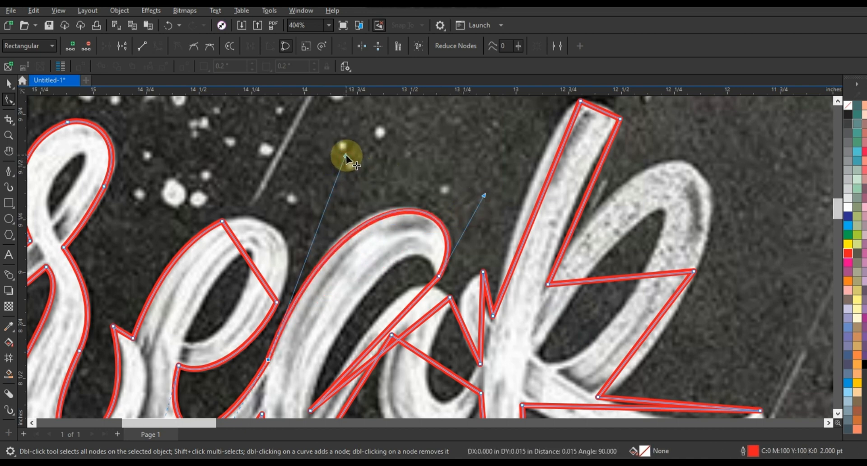
- Bend the inner edge of the a's top arch from its tip down to the bottom of the first stroke
left_click_drag(396, 320, 408, 215)
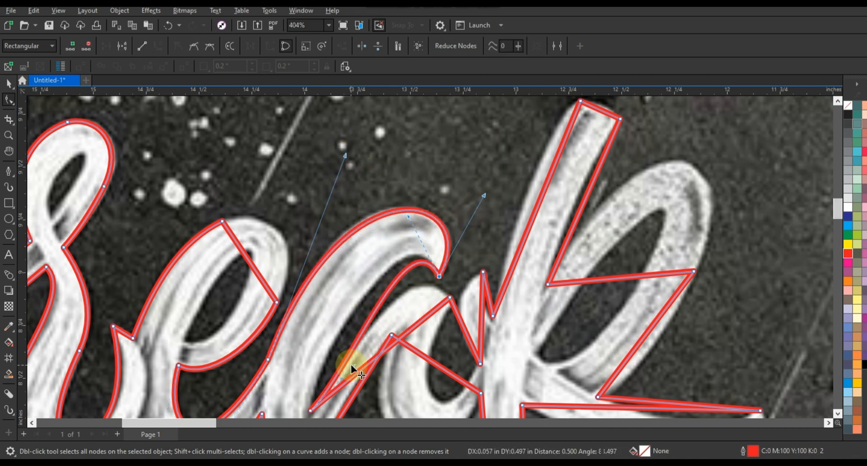
left_click_drag(351, 364, 323, 332)
left_click_drag(408, 217, 412, 208)
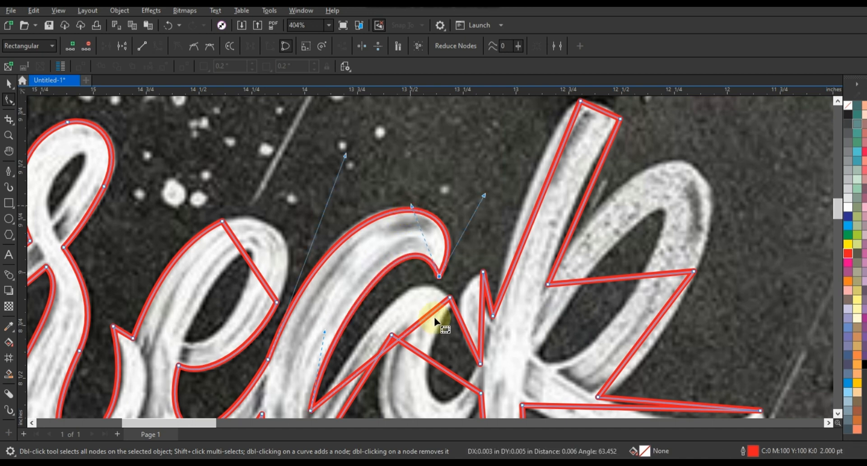
- Bend the upper edge of the a's second arch from the bottom of its first stroke to the arch's end
left_click(429, 314)
left_click_drag(410, 282, 409, 289)
left_click_drag(357, 373, 359, 355)
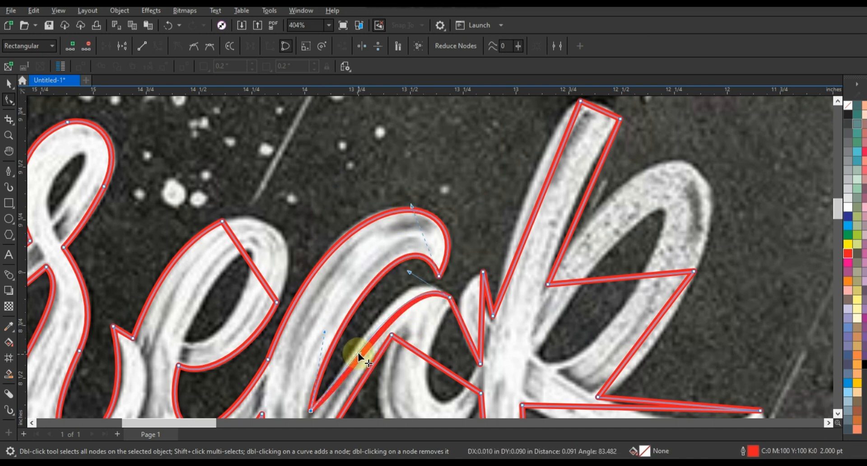
left_click_drag(406, 272, 404, 256)
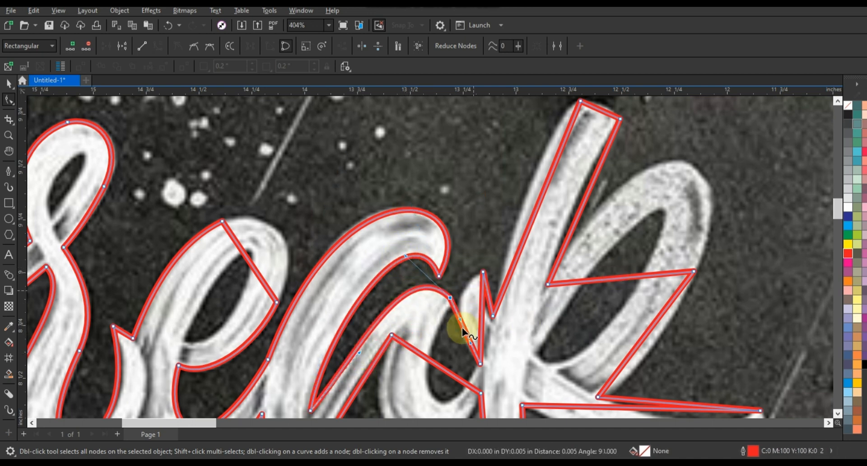
- Bend the segment from the a's second arch around the inner curve of its last stroke to the k's hook
left_click_drag(460, 320, 432, 330)
left_click_drag(470, 343, 456, 396)
left_click(837, 413)
left_click(837, 413)
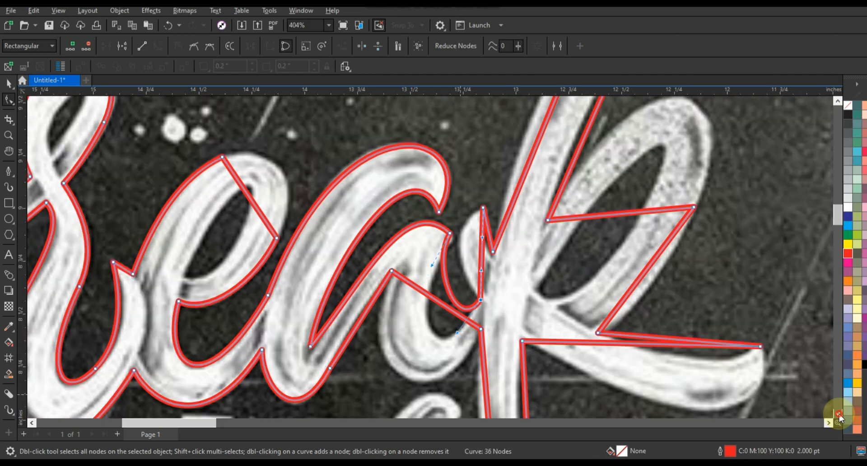
left_click(838, 413)
left_click_drag(432, 233, 395, 311)
left_click_drag(457, 300, 454, 329)
- Bend the segments around the small hook before the k's stem and the outer bottom of the a's last stroke
mouse_move(477, 241)
left_mouse_down()
mouse_move(467, 212)
mouse_move(462, 238)
left_mouse_up()
left_click_drag(486, 202, 486, 206)
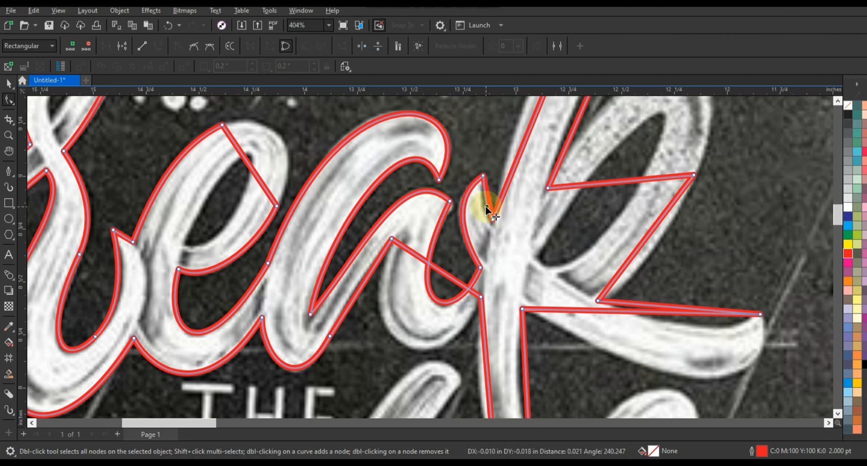
left_click_drag(392, 239, 383, 333)
scroll(375, 285, "down", 1)
- Bend the straight segment across the e's top around the outer edge of its loop
left_click(8, 136)
left_click_drag(239, 152, 561, 298)
left_click(8, 100)
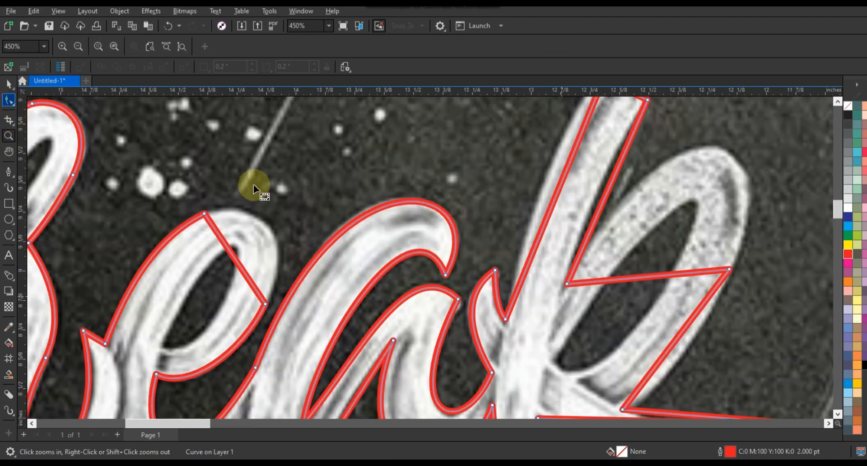
left_click(224, 242)
left_click_drag(229, 240, 246, 277)
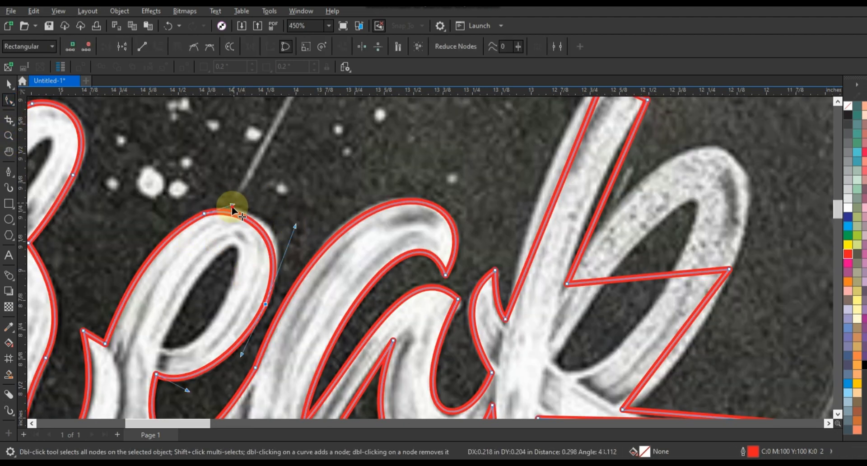
- Bend both sides and the top end of the k's upper stem to match the lettering
scroll(526, 211, "down", 3)
left_click(526, 209)
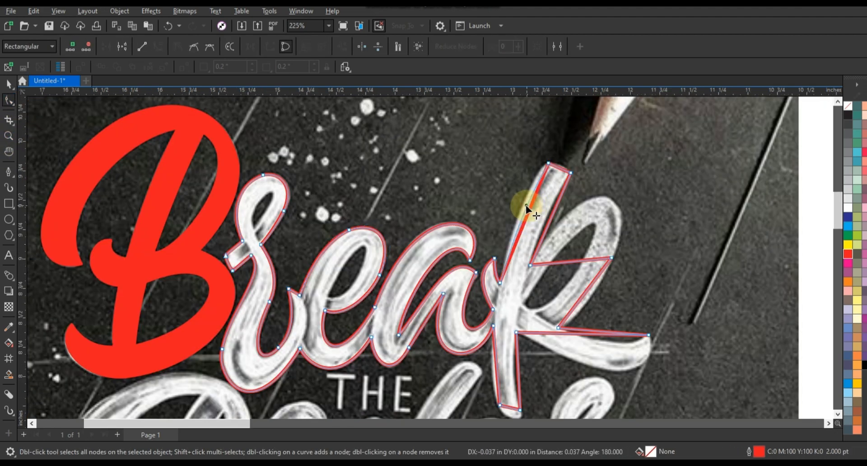
left_click_drag(546, 221, 547, 222)
left_click_drag(555, 166, 566, 166)
- Bend the outer edge of the k's loop from the stem over the top and down to the leg
left_click_drag(554, 261, 587, 156)
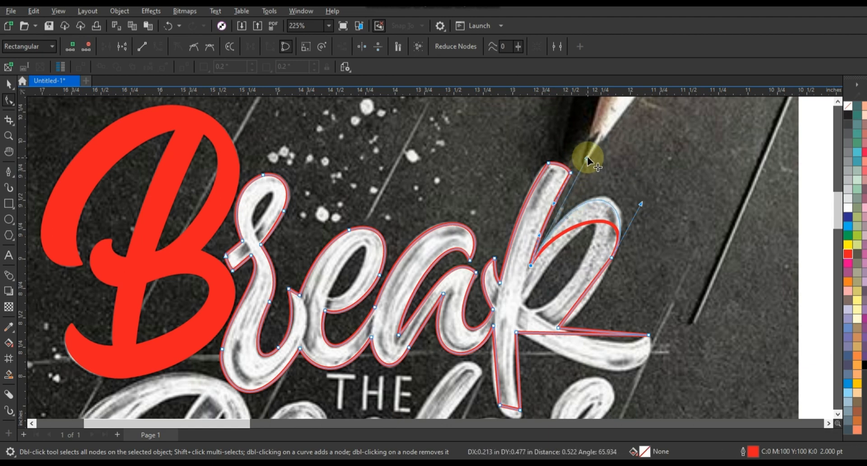
left_click_drag(640, 204, 640, 196)
left_click(587, 291)
left_click(589, 296)
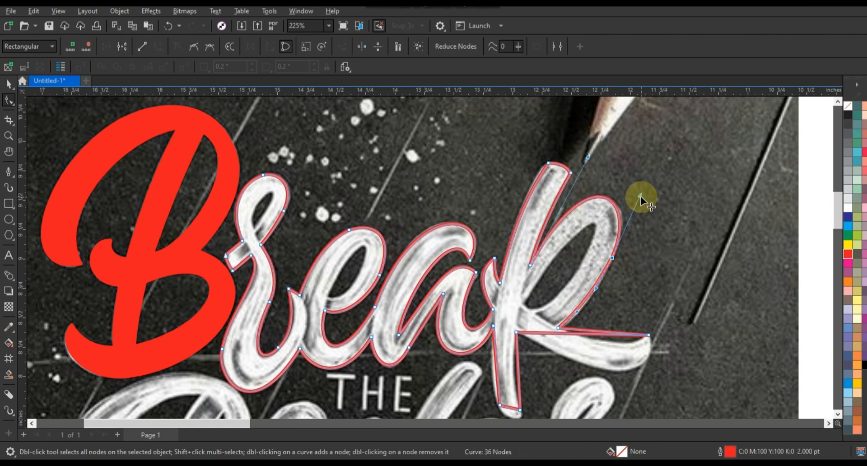
- Bend both sides of the k's lower stem and round off its bottom end
left_click(8, 136)
right_click(381, 236)
left_click_drag(381, 237, 616, 374)
left_click(8, 100)
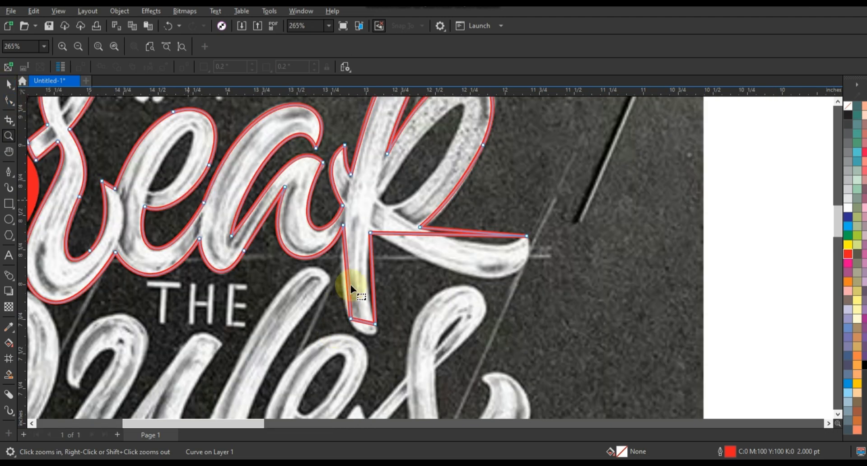
left_click(348, 281)
left_click_drag(347, 281, 368, 283)
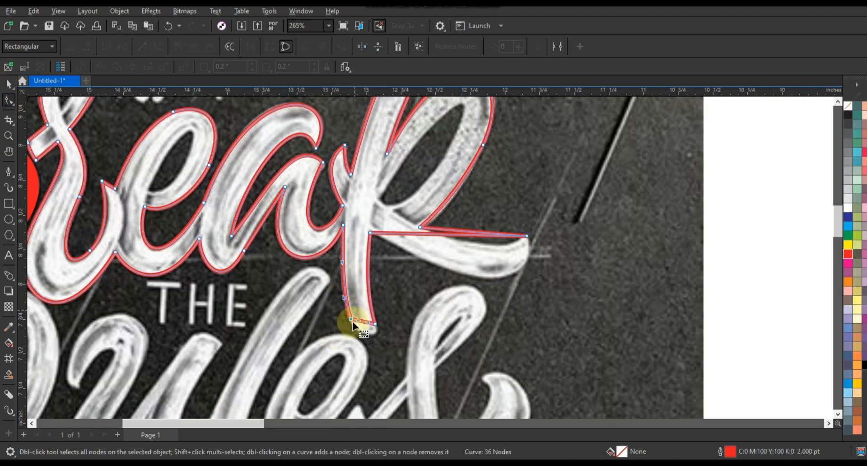
left_click_drag(348, 319, 356, 336)
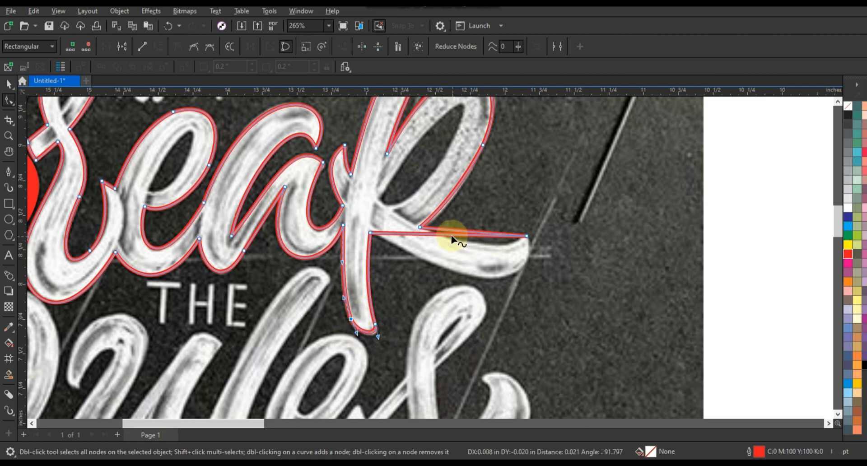
- Bend the lower and upper edges of the k's leg along the stroke to its tip
left_click_drag(424, 233, 476, 232)
left_click_drag(528, 290, 534, 316)
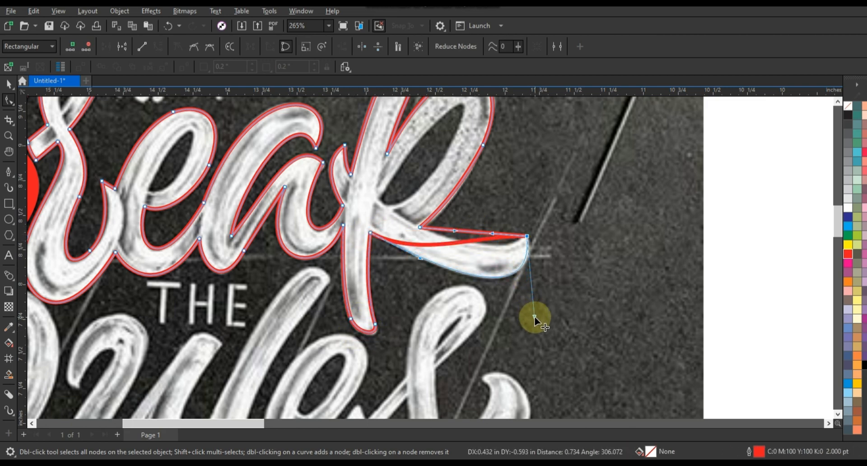
left_click_drag(491, 232, 498, 254)
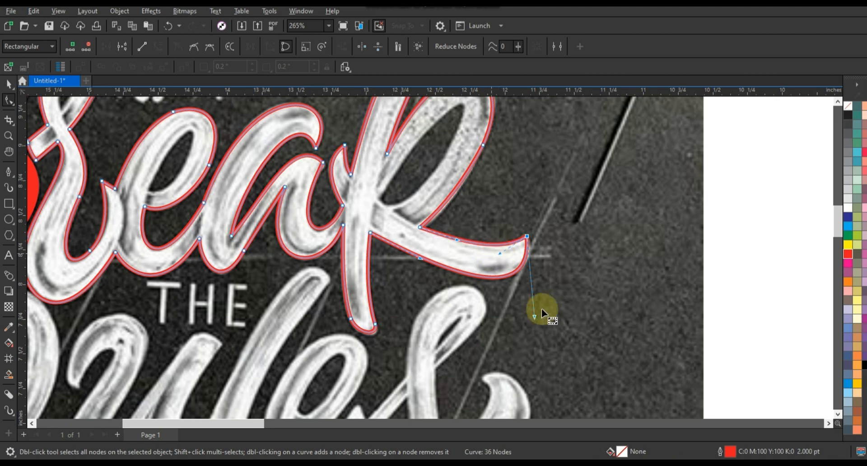
- Draw a closed straight two-point path across the opening inside the k's loop
scroll(541, 308, "down", 3)
key("z")
left_click_drag(409, 191, 560, 285)
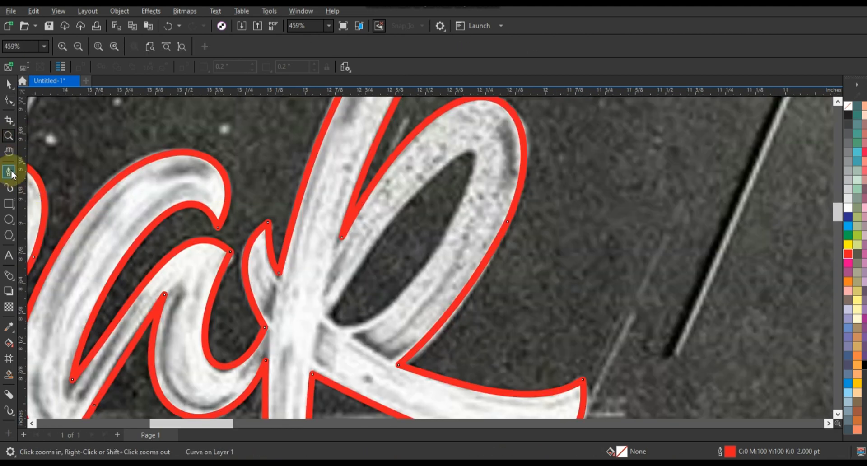
left_click(9, 171)
left_click(474, 152)
left_click(330, 312)
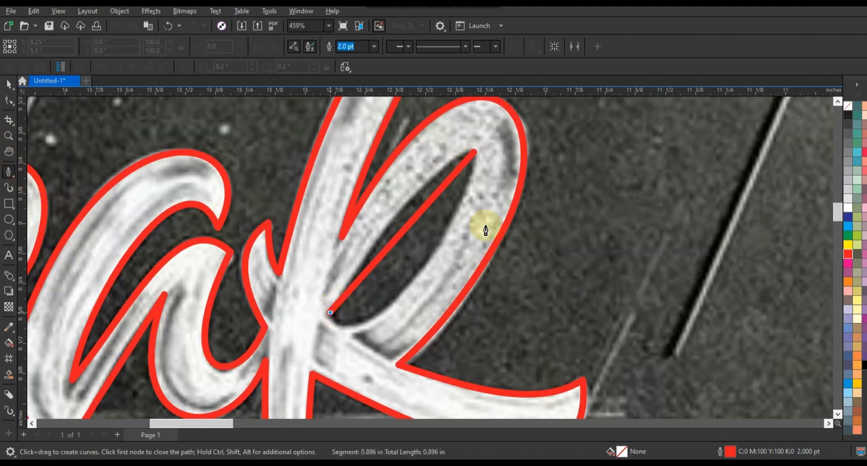
left_click(474, 152)
- Convert the k's inner path to curves and bend both segments to fit the loop's opening
key("F10")
left_click_drag(242, 130, 533, 336)
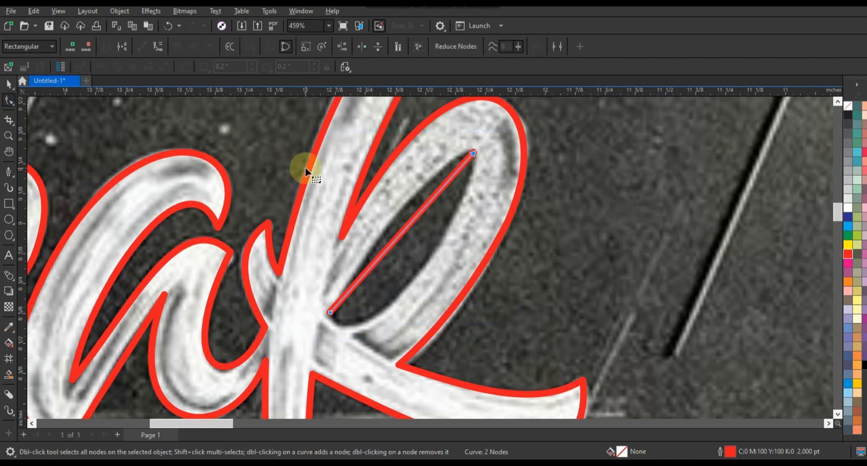
left_click_drag(353, 286, 374, 257)
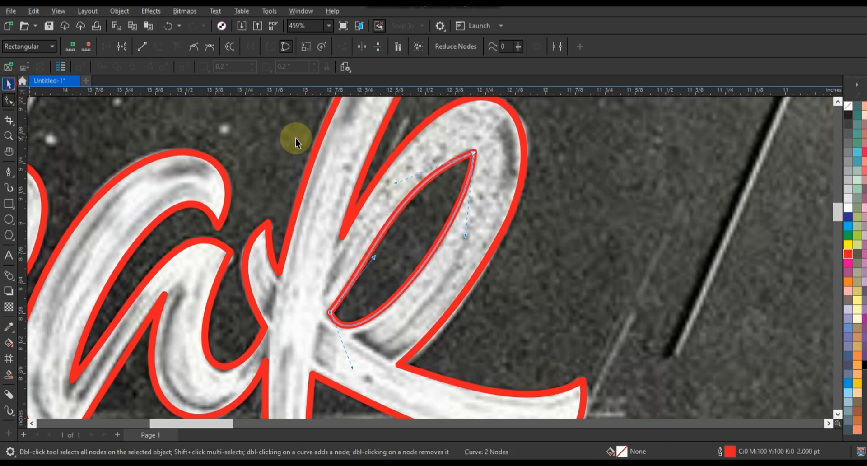
- Combine the k's inner loop shape with the "reak" outline
key("space")
left_click(296, 47)
scroll(437, 237, "down", 1)
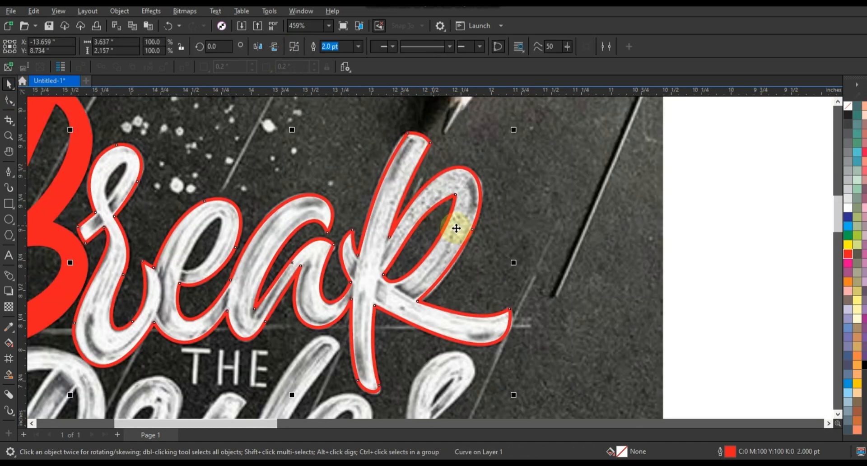
- Draw closed straight two-point paths across the openings inside the r's loop and the e's loop
left_click(8, 135)
left_click(232, 267)
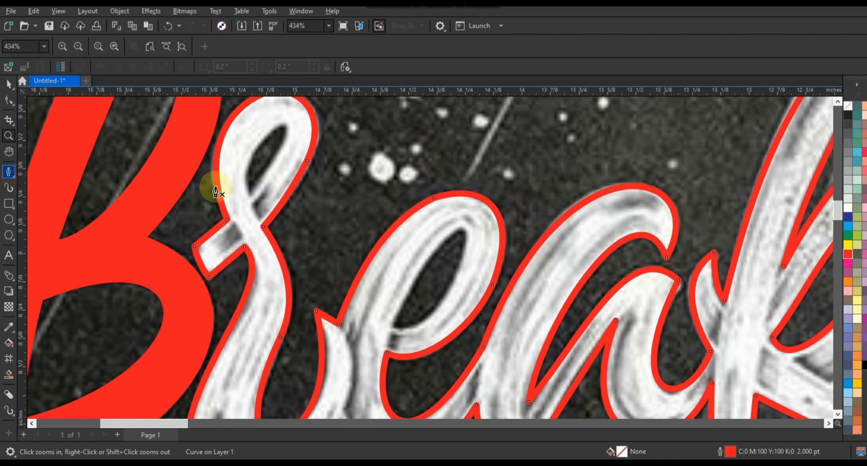
left_click(251, 194)
left_click(285, 124)
left_click(251, 195)
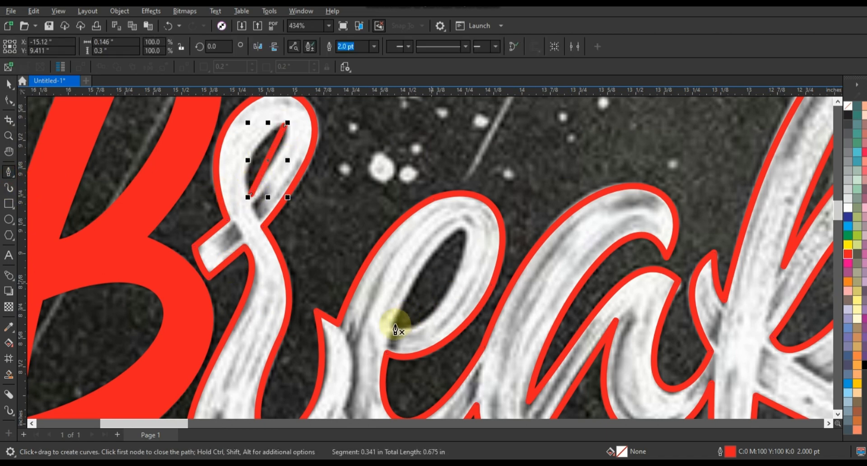
left_click(392, 328)
left_click(466, 228)
left_click(391, 329)
- Combine the r's and e's inner paths into one curve
left_click(8, 83)
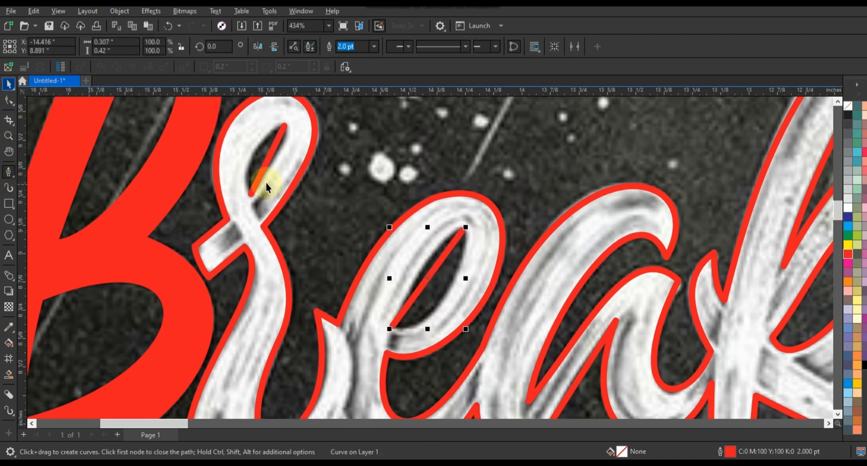
left_click(263, 169, "shift")
left_click(302, 46)
- Convert the r's and e's inner paths to curves and bend them to fit the openings in both loops
left_click(9, 99)
left_click_drag(105, 103, 510, 341)
left_click(158, 46)
left_click_drag(431, 275, 450, 311)
left_click_drag(258, 164, 278, 164)
- Combine the r's and e's inner shapes with the "reak" outline
left_click(9, 84)
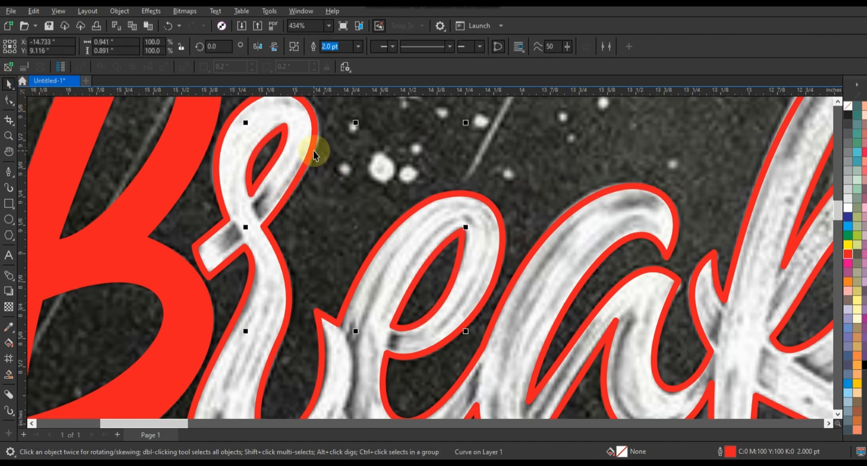
left_click(315, 151, "shift")
scroll(319, 305, "down", 4)
key("ctrl+l")
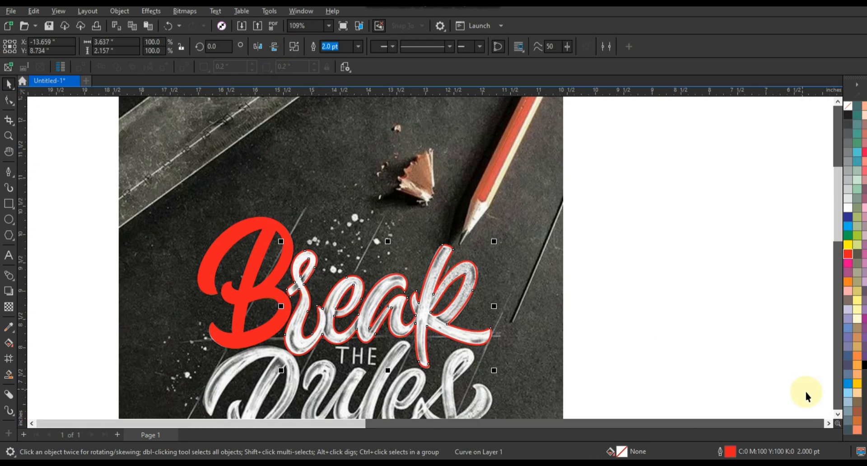
- Fill the combined "reak" shape with red and remove its outline
left_click(848, 258)
right_click(837, 114)
left_click(811, 115)
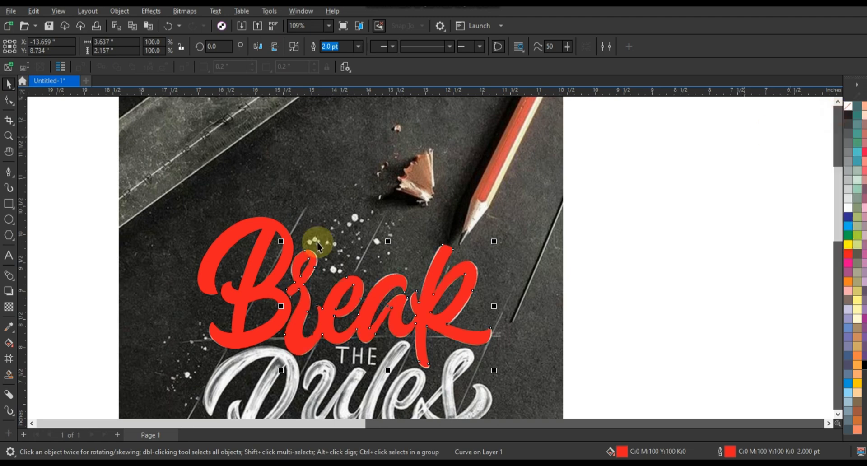
key("Escape")
scroll(232, 120, "down", 1)
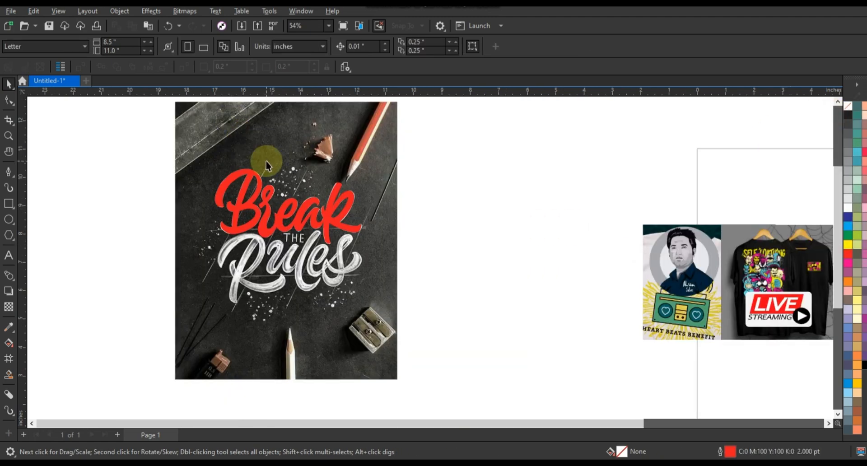
- Recolor the "reak" shape with an amber-yellow fill so it differs from the red B
left_click(7, 136)
left_click_drag(176, 202, 456, 321)
key("F3")
left_click(8, 84)
left_click(296, 228)
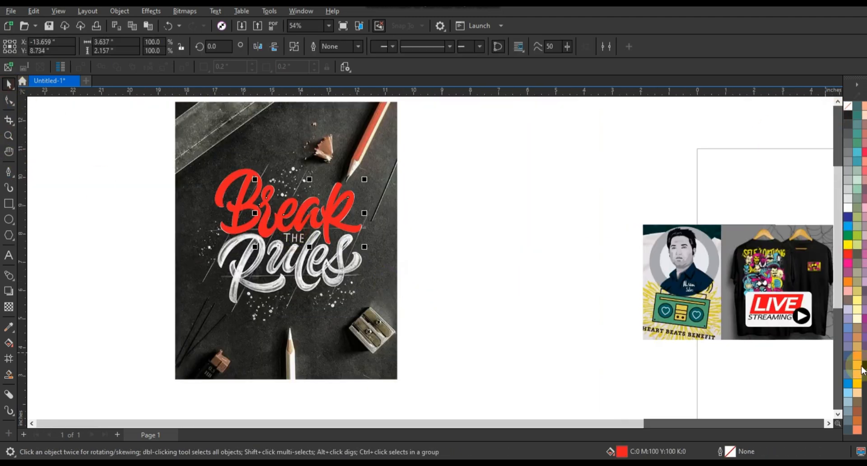
left_click(859, 374)
left_click(858, 356)
left_click(857, 382)
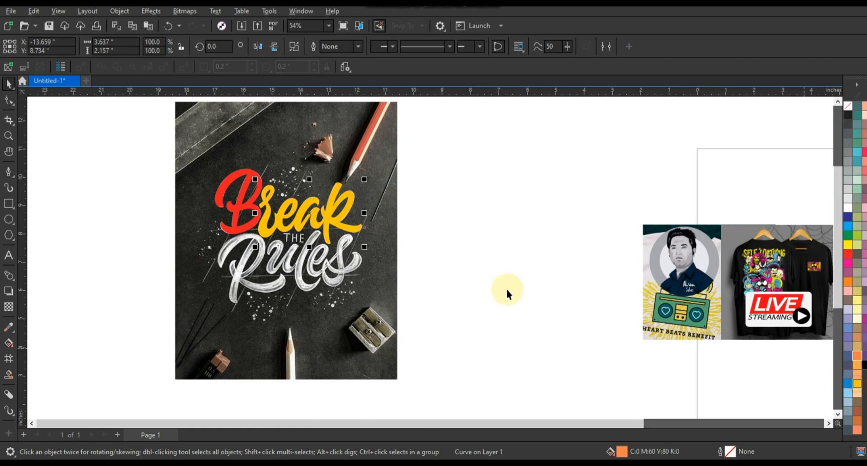
left_click(507, 293)
- Start a straight-segment path around the R of "Rules" from its left tip over the top to the leg's tip
left_click(8, 135)
left_click_drag(187, 201, 468, 319)
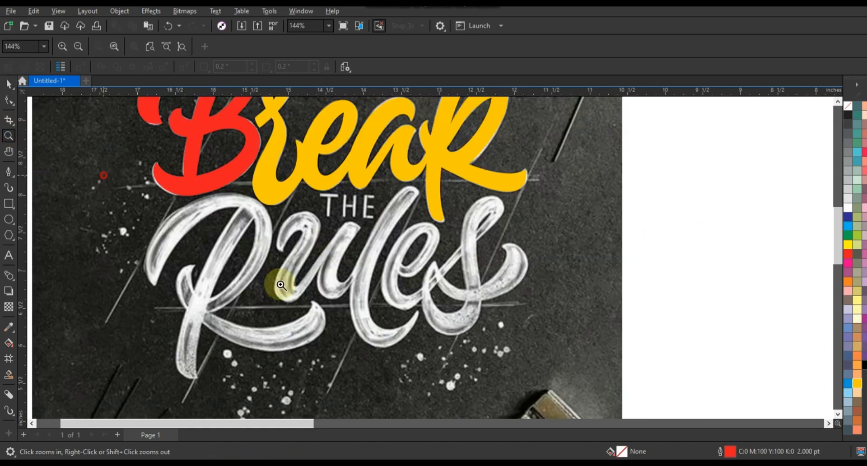
left_click_drag(156, 181, 594, 375)
left_click(8, 171)
left_click(116, 275)
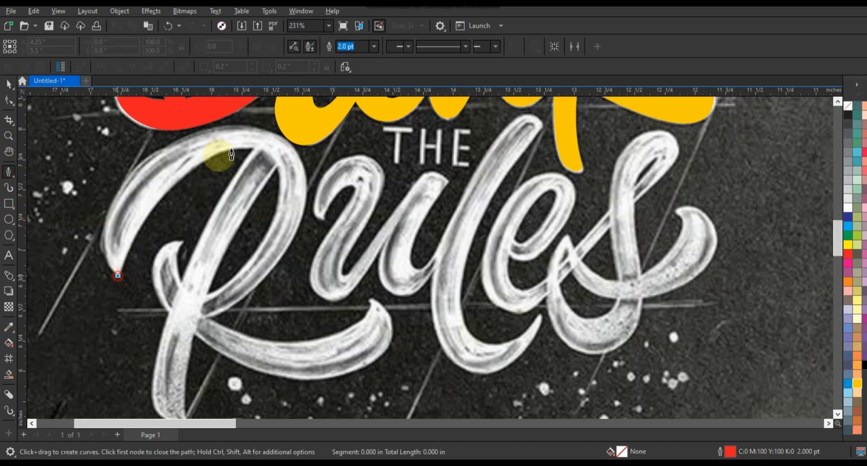
left_click(270, 134)
left_click(208, 316)
left_click(371, 298)
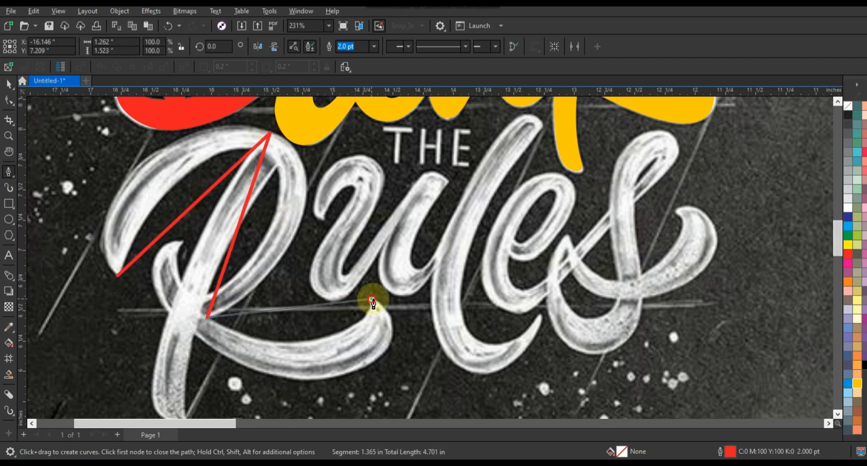
- Continue the R's path along the leg's underside, the stem and the left hook, and close it at its start
left_click(309, 380)
left_click(197, 341)
scroll(187, 400, "down", 1)
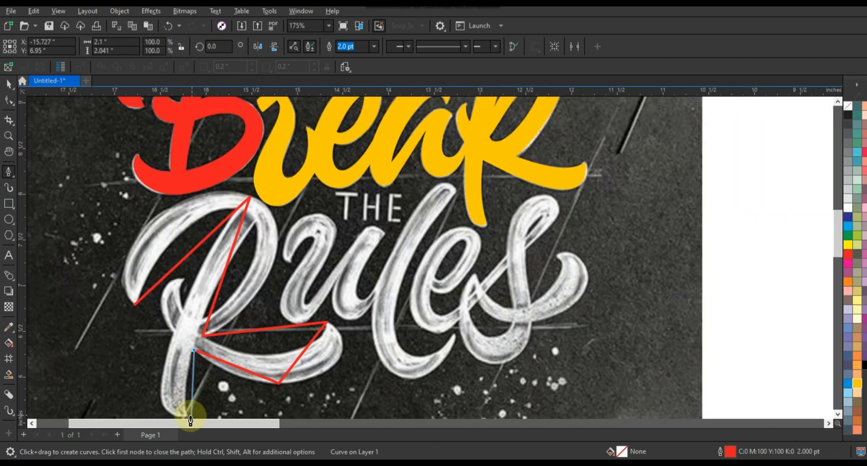
left_click(172, 333)
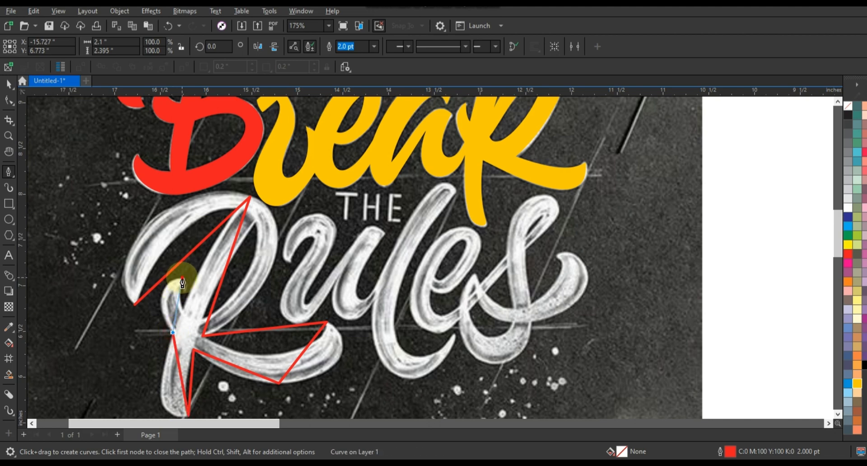
left_click(231, 207)
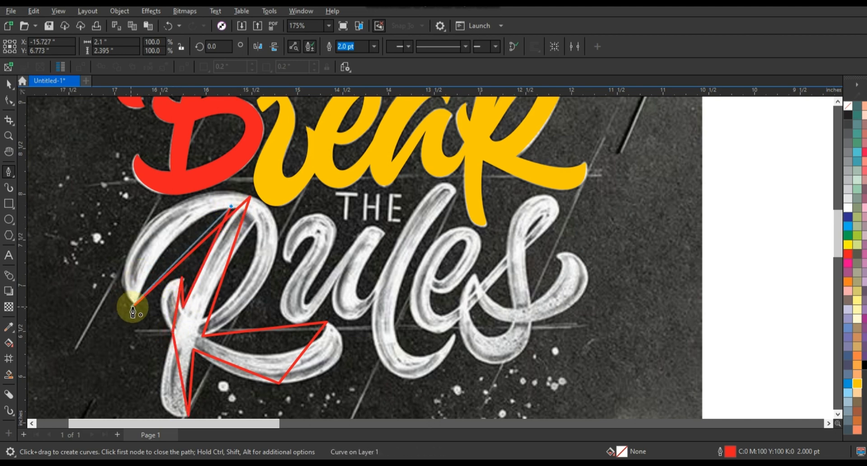
left_click(136, 305)
key("F10")
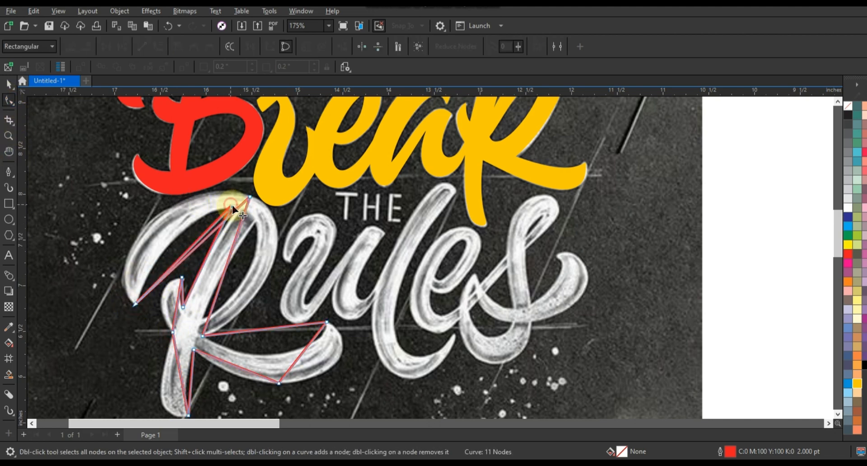
- Convert the R's straight segments to curves and bend its outer top edge from the left tip to the peak along the lettering
left_click(113, 209)
left_click_drag(366, 409, 374, 396)
key("shift+F2")
left_click(158, 49)
left_click(836, 103)
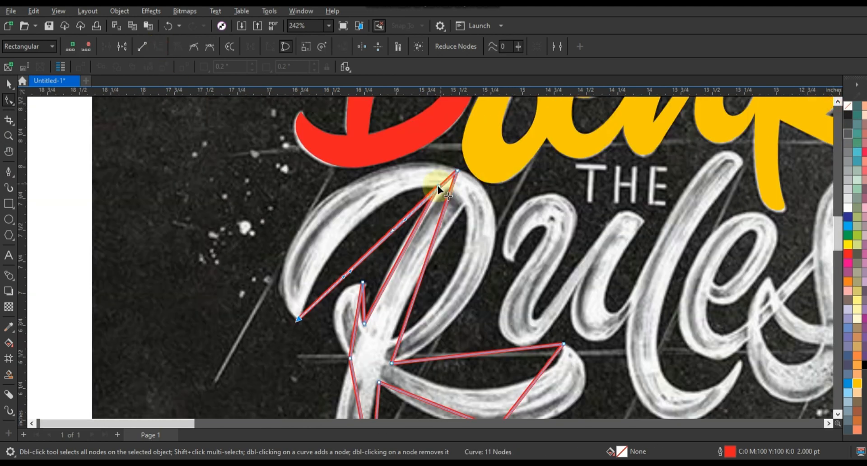
mouse_move(440, 187)
left_mouse_down()
mouse_move(423, 153)
mouse_move(446, 184)
left_mouse_up()
key("ctrl+z")
left_click_drag(351, 271, 298, 215)
left_click_drag(405, 219, 392, 152)
left_click_drag(299, 216, 235, 233)
left_click_drag(392, 151, 389, 135)
left_click(457, 171)
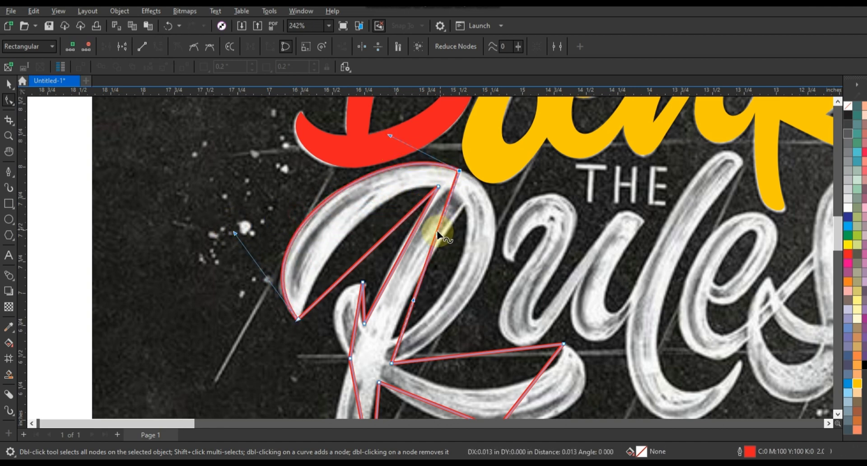
- Bend the outer edge of the R's bowl from the peak down to where the leg begins
left_click_drag(435, 230, 502, 195)
left_click_drag(413, 300, 472, 337)
left_click_drag(504, 201, 534, 209)
- Curve the inner edge of the R's left sweep and shape the small hook beside the stem
left_click(409, 214)
left_click_drag(393, 230, 378, 192)
left_click_drag(343, 277, 318, 251)
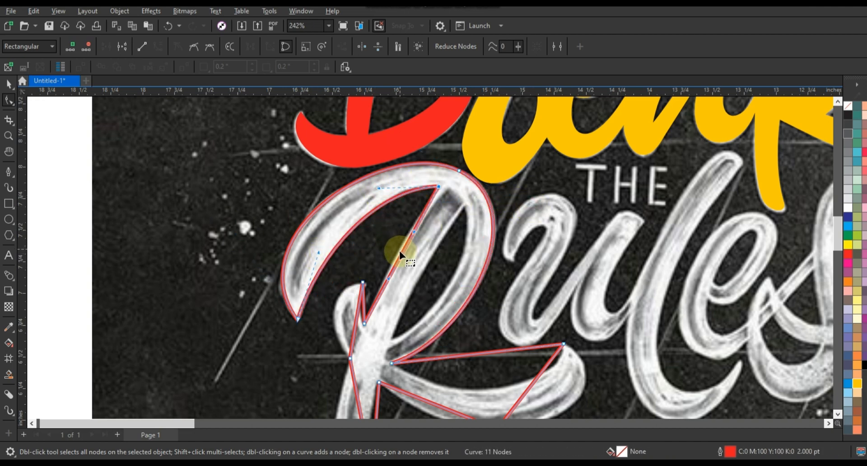
left_click_drag(400, 251, 397, 250)
left_click_drag(355, 331, 338, 287)
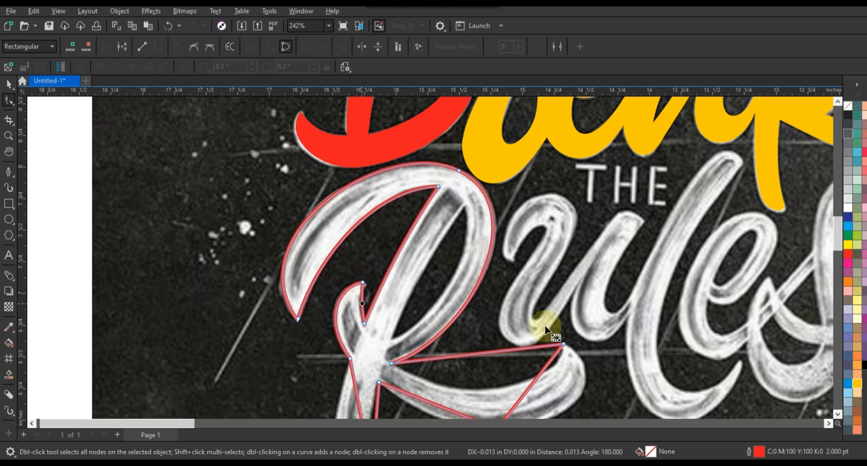
- Curve both sides of the R's lower stem and the first part of the leg's underside
left_click(836, 415)
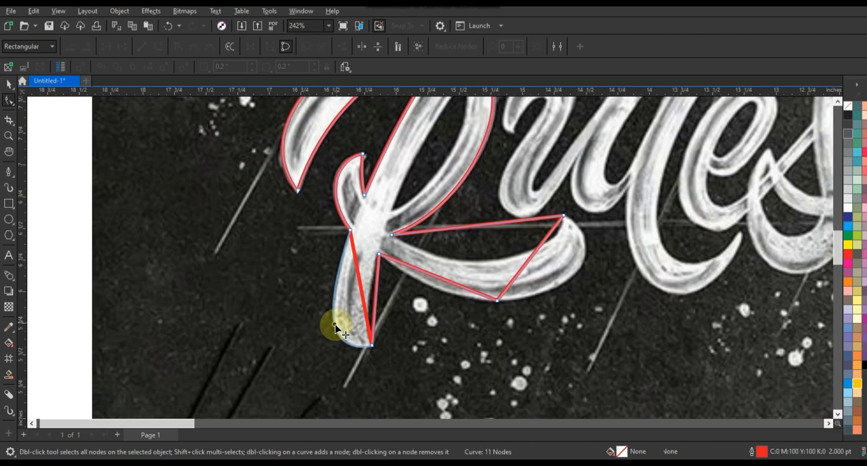
left_click(377, 310)
left_click_drag(334, 325, 368, 315)
left_click_drag(438, 277, 437, 288)
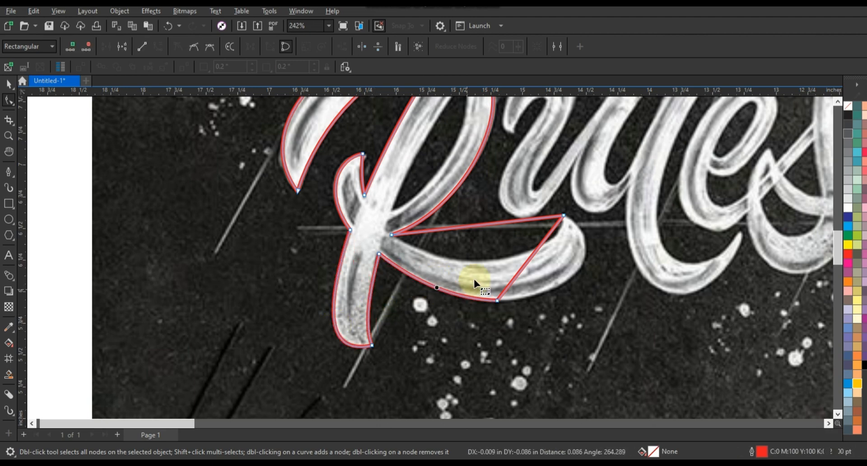
- Round the end of the R's leg from its underside up to the tip
left_click(497, 300)
left_click_drag(520, 272, 531, 297)
mouse_move(542, 244)
left_mouse_down()
mouse_move(602, 248)
mouse_move(578, 253)
left_mouse_up()
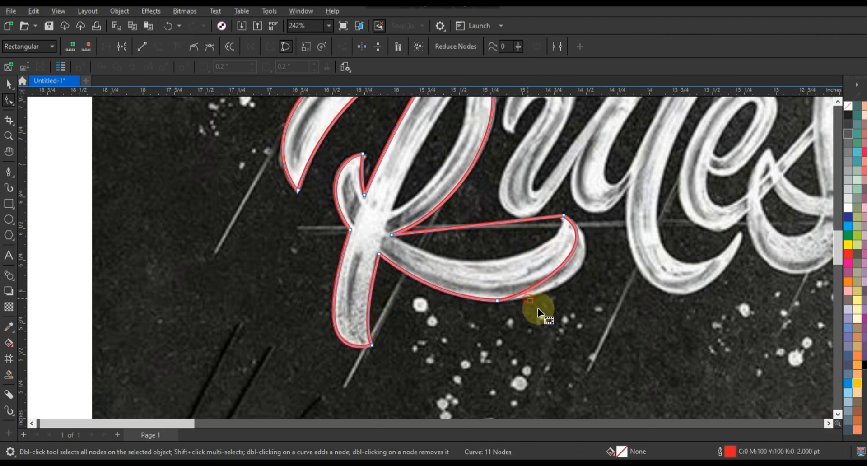
left_click_drag(546, 308, 549, 308)
left_click_drag(606, 243, 622, 255)
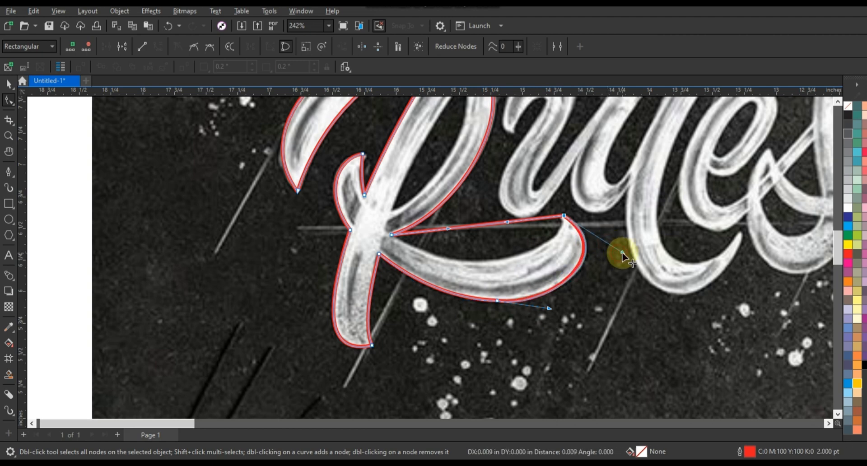
left_click(447, 293)
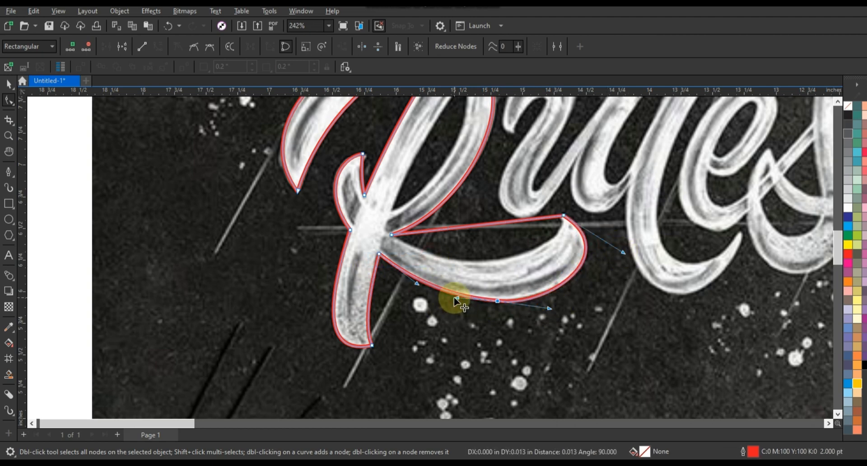
- Bend the upper edge of the R's leg and refine the curve at the underside's lowest node
left_click(437, 230)
mouse_move(429, 265)
left_mouse_down()
mouse_move(513, 228)
mouse_move(557, 265)
mouse_move(435, 261)
mouse_move(432, 272)
left_mouse_up()
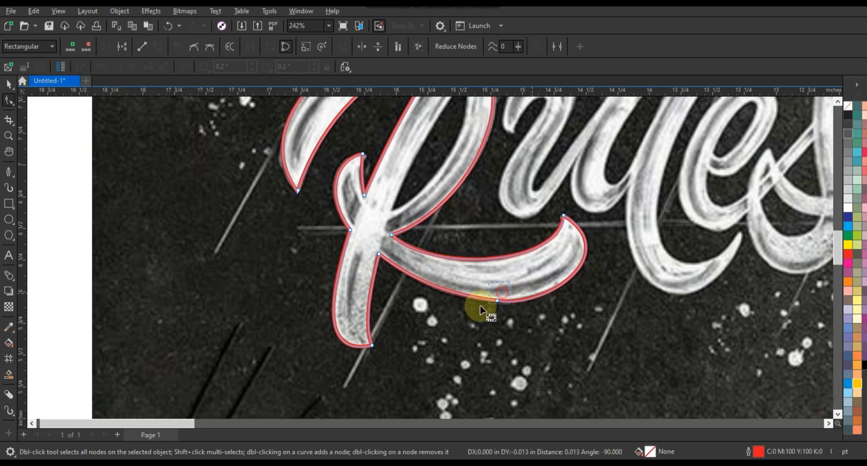
left_click_drag(480, 305, 480, 305)
left_click_drag(550, 305, 553, 301)
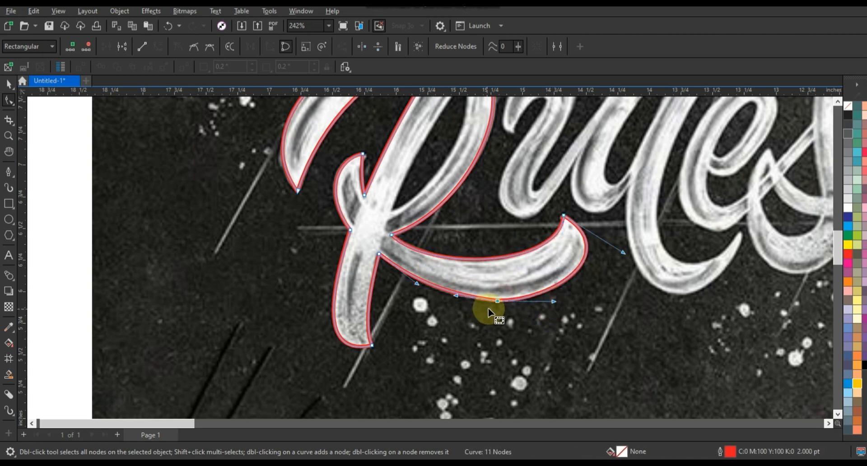
- Draw the R's inner counter as a two-node path and bend it to match the opening in the bowl
scroll(360, 291, "down", 1)
left_click(8, 135)
left_click_drag(340, 159, 662, 293)
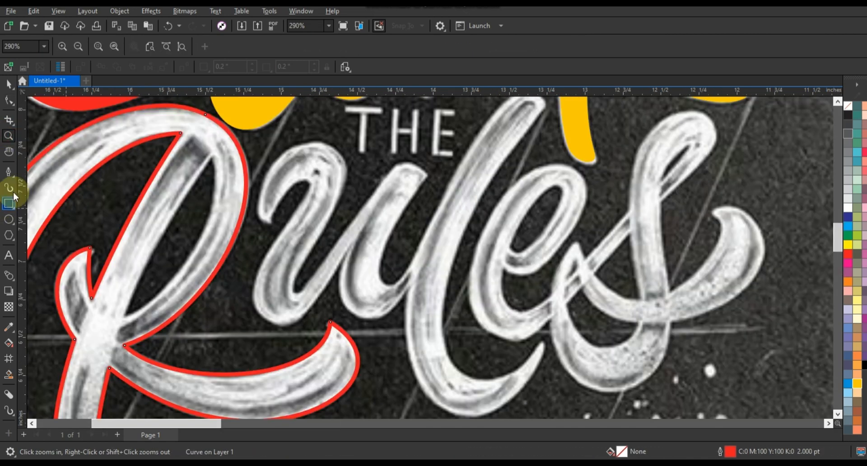
left_click(8, 172)
left_click(125, 315)
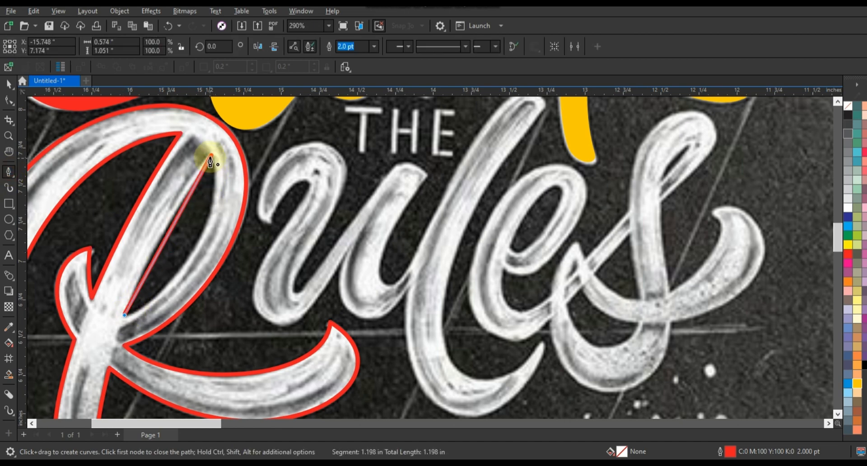
double_click(210, 158)
left_click(8, 100)
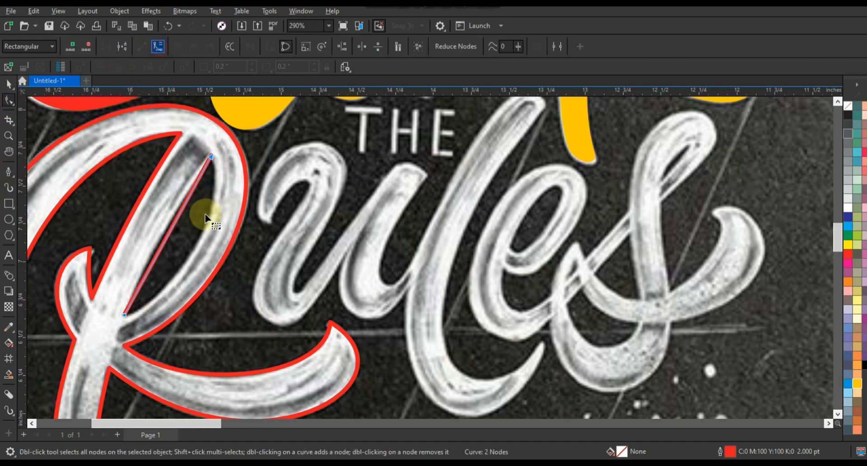
left_click_drag(181, 246, 163, 236)
- Combine the R's outline with its counter and fill the shape solid red without an outline
left_click(8, 87)
left_click(178, 108, "shift")
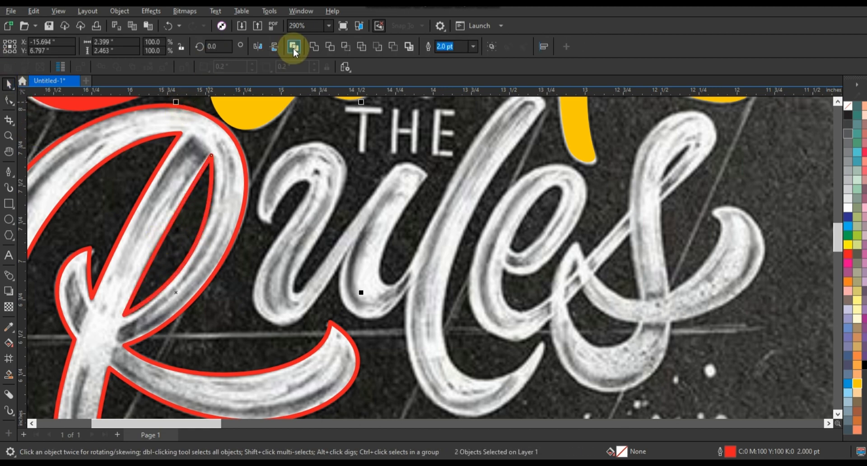
key("ctrl+l")
scroll(292, 206, "down", 2)
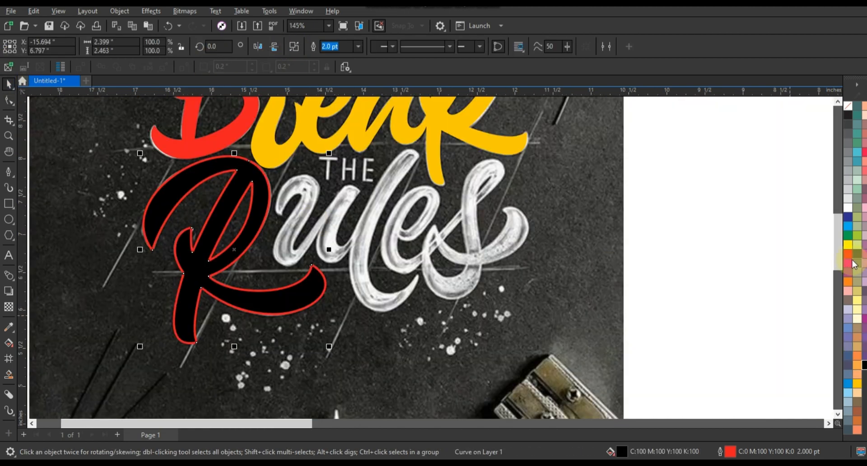
left_click(739, 269)
scroll(255, 300, "down", 2)
- Start a straight-segment path for "ul" from the u's left tip along its upper edges to the top of the l
left_click(8, 136)
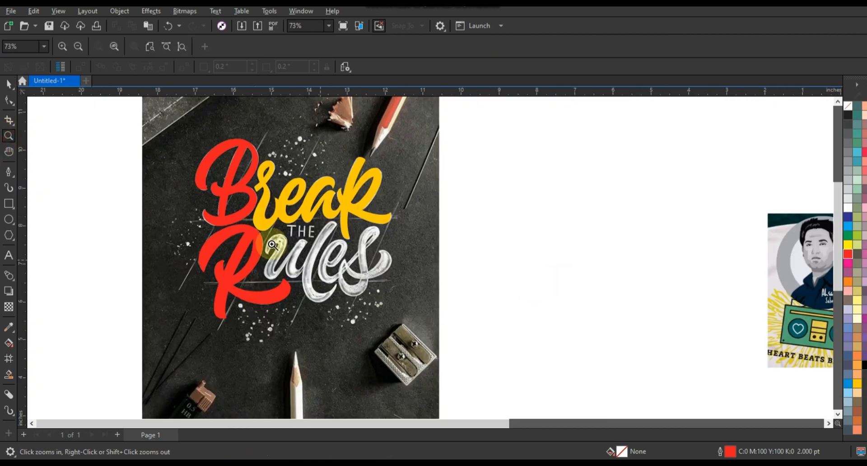
left_click_drag(231, 208, 472, 315)
left_click(179, 233)
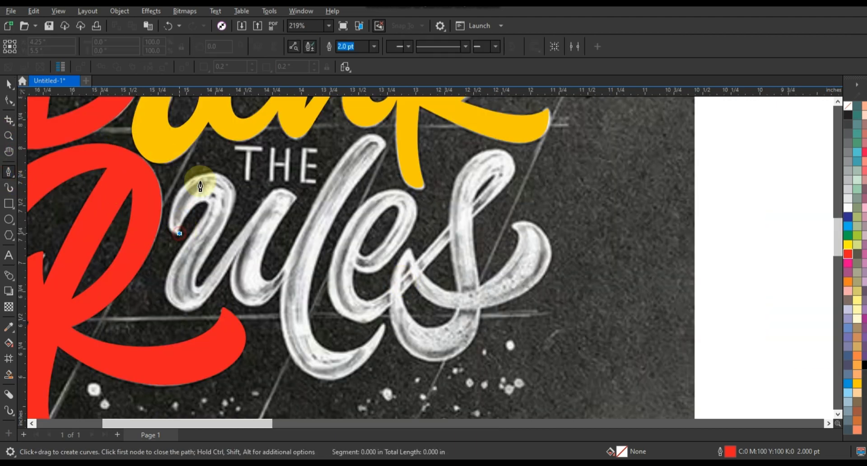
left_click(204, 175)
left_click(229, 210)
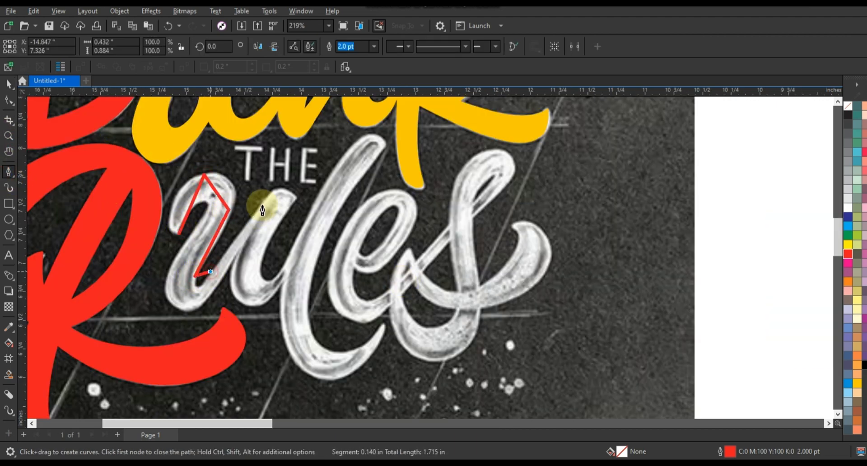
left_click(268, 195)
left_click(294, 196)
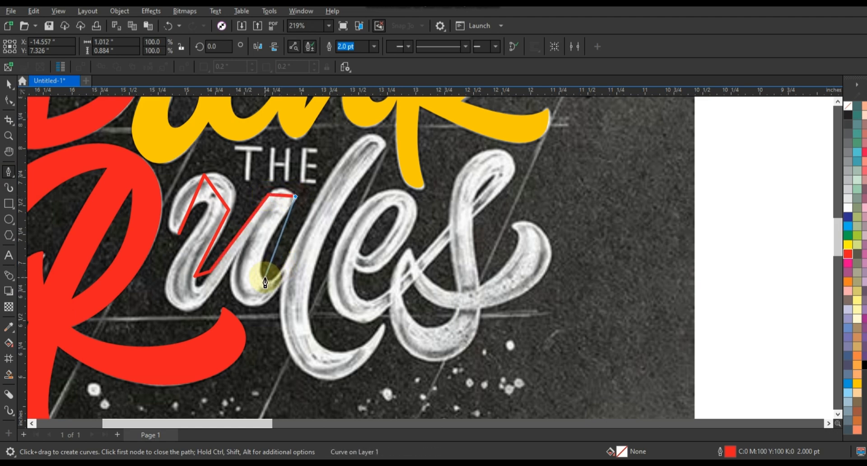
left_click(303, 224)
left_click(384, 146)
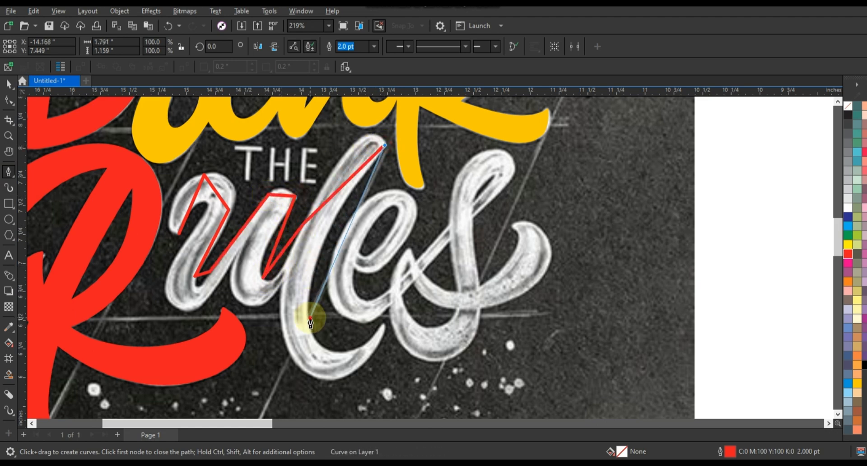
- Continue the "ul" path down the l to its tail, back along the u's outer side, and close it at its start
left_click(310, 317)
left_click(282, 285)
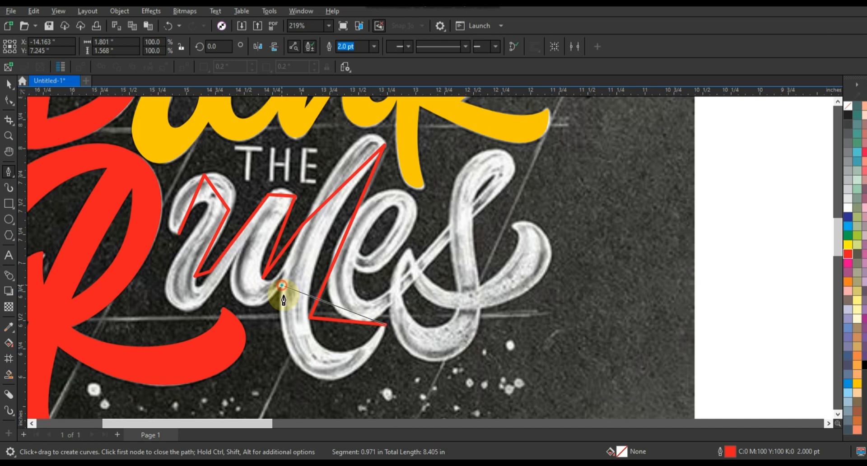
left_click(234, 254)
left_click(166, 283)
left_click(203, 216)
left_click(179, 233)
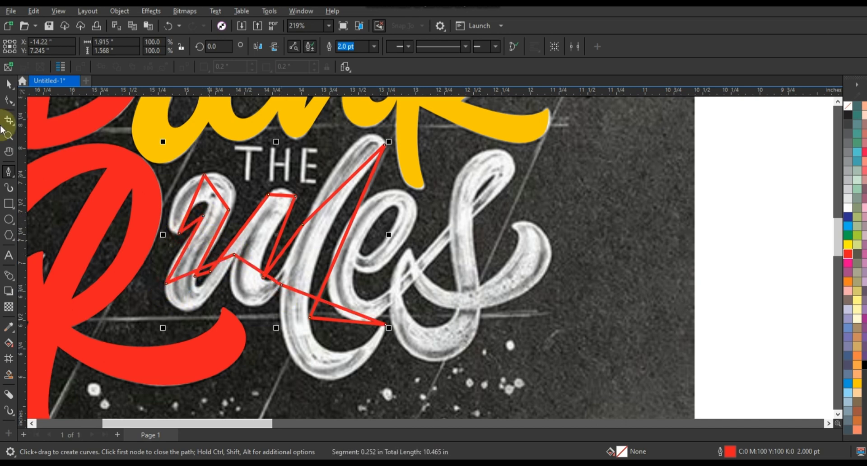
- Curve the outer edge of the u's first hook around its top and down to the left tip
left_click(9, 100)
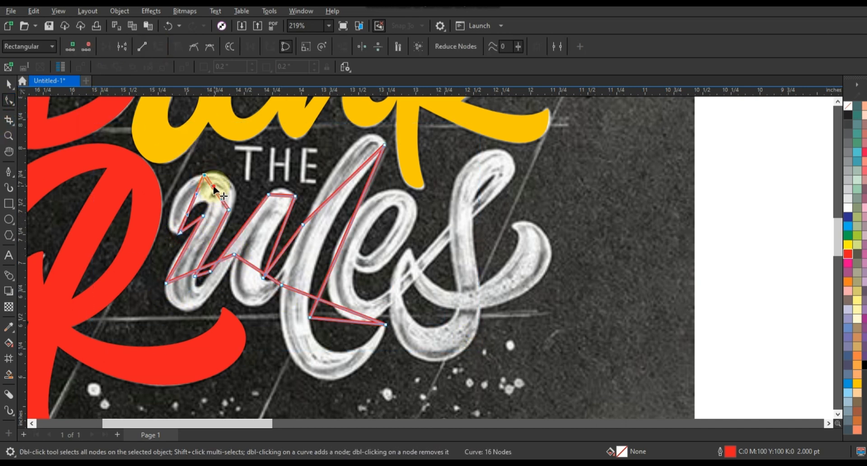
left_click_drag(214, 190, 241, 184)
left_click(9, 136)
left_click_drag(107, 141, 482, 312)
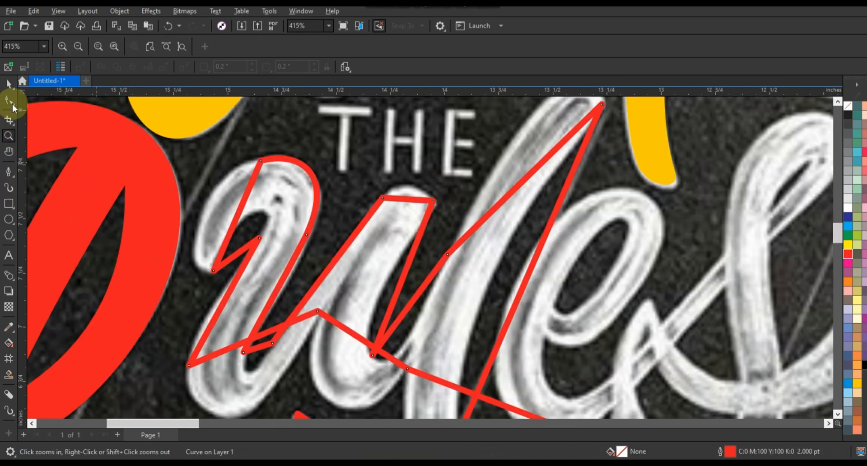
left_click(10, 103)
left_click_drag(228, 228, 171, 259)
left_click_drag(221, 179, 215, 170)
- Curve the inside of the u's first hook and the outer left edge of its first stem
left_click(259, 238)
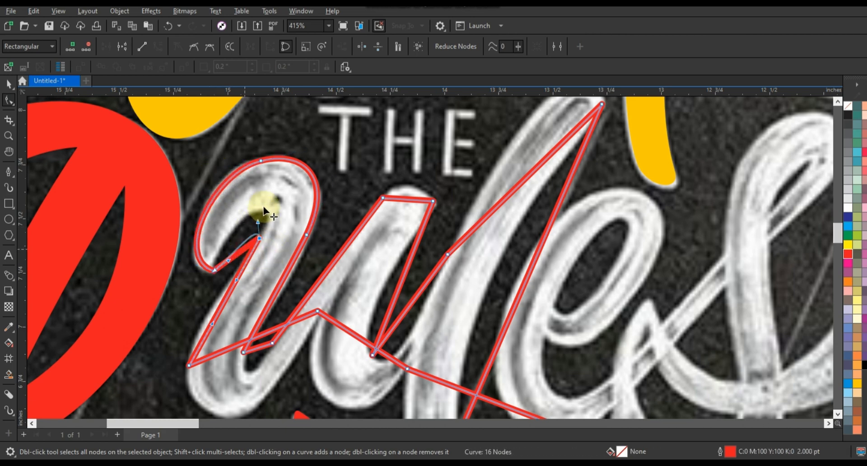
left_click_drag(264, 207, 263, 207)
left_click_drag(228, 260, 221, 234)
left_click_drag(263, 207, 278, 194)
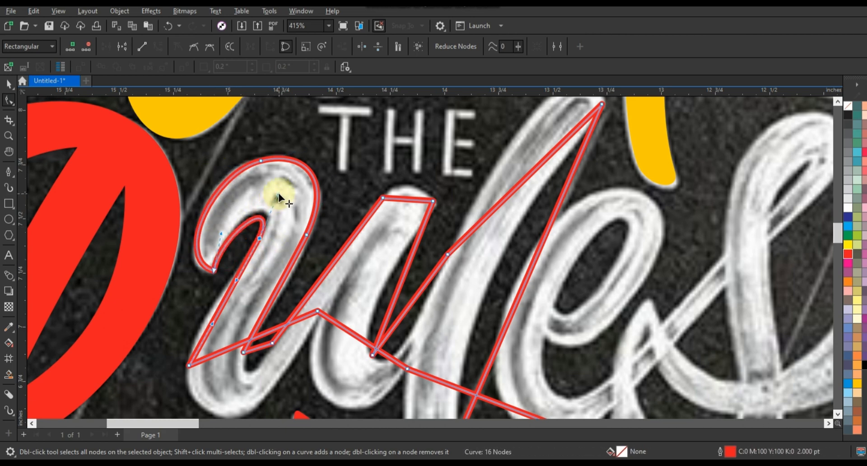
left_click(208, 328)
left_click_drag(209, 327, 197, 325)
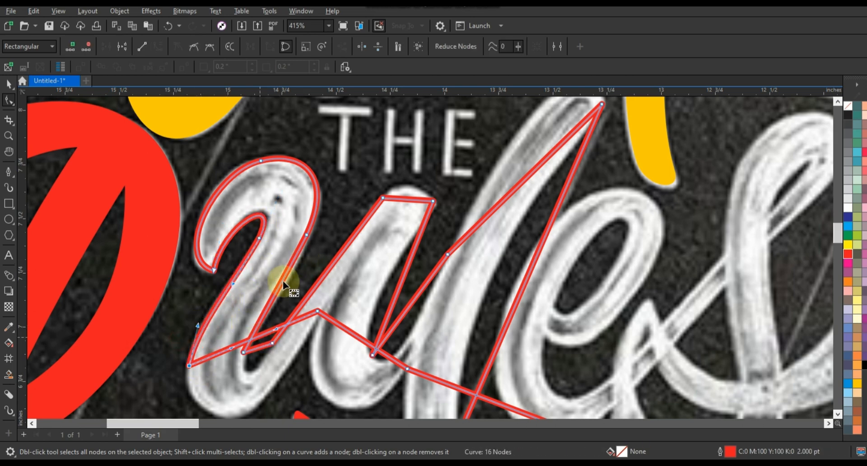
- Bend the undersides of the u's two strokes into rounded bottoms reaching to the l
left_click(838, 414)
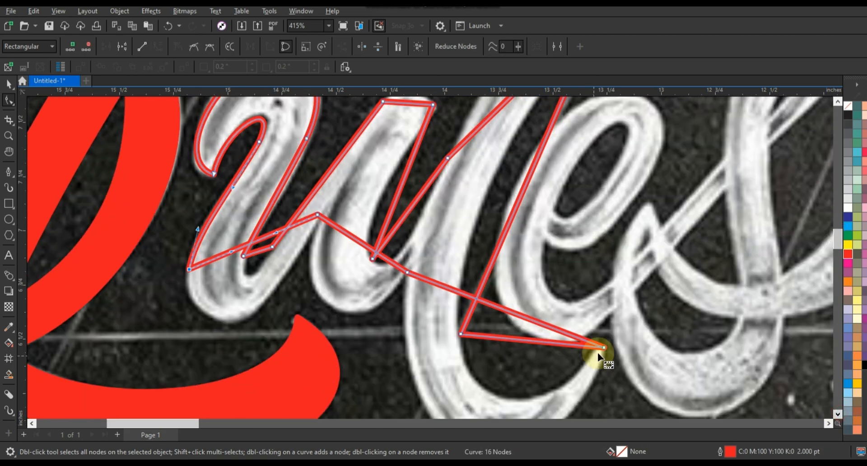
left_click_drag(186, 315, 180, 317)
left_click_drag(275, 232, 256, 366)
left_click(304, 228)
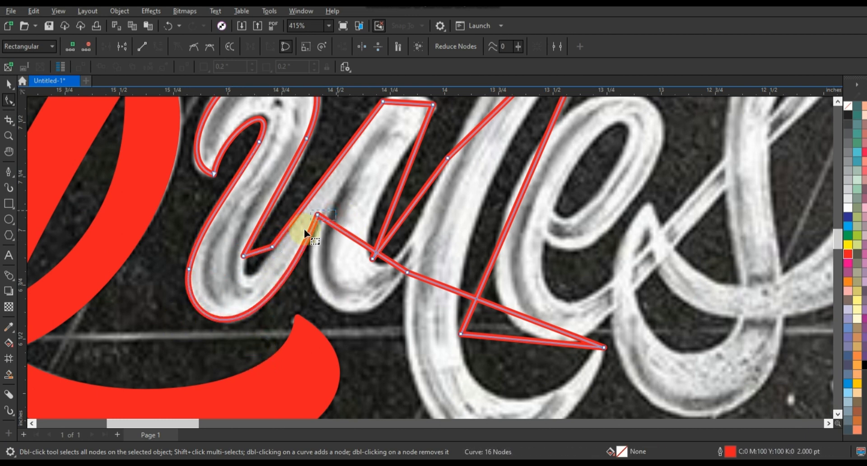
left_click_drag(308, 264, 301, 266)
left_click_drag(377, 254, 349, 337)
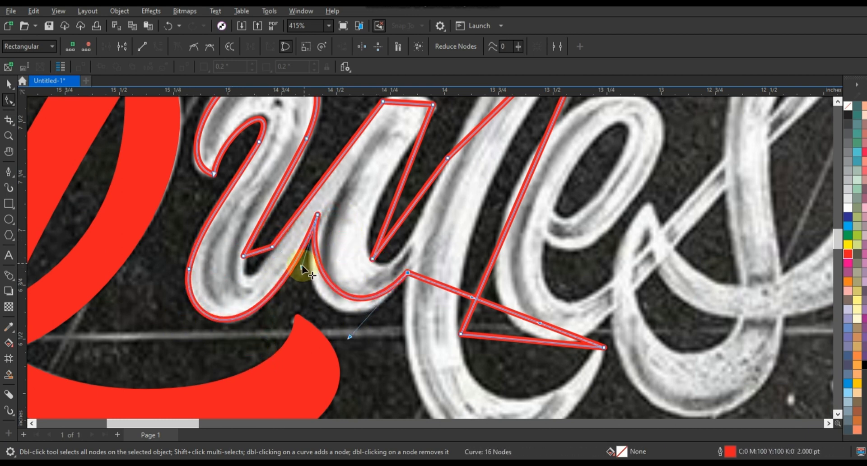
left_click_drag(301, 265, 287, 305)
- Curve the valley between the u's strokes and the inner edge of its second stroke up into the l
left_click(250, 253)
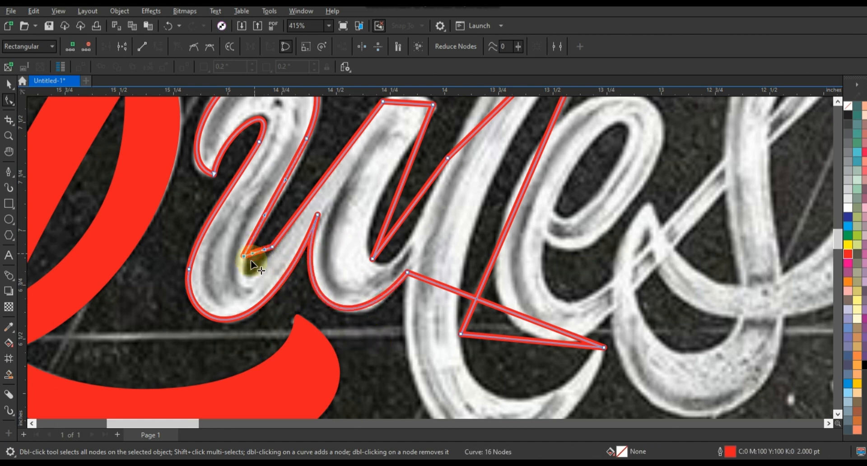
left_click(248, 274)
left_click(309, 197)
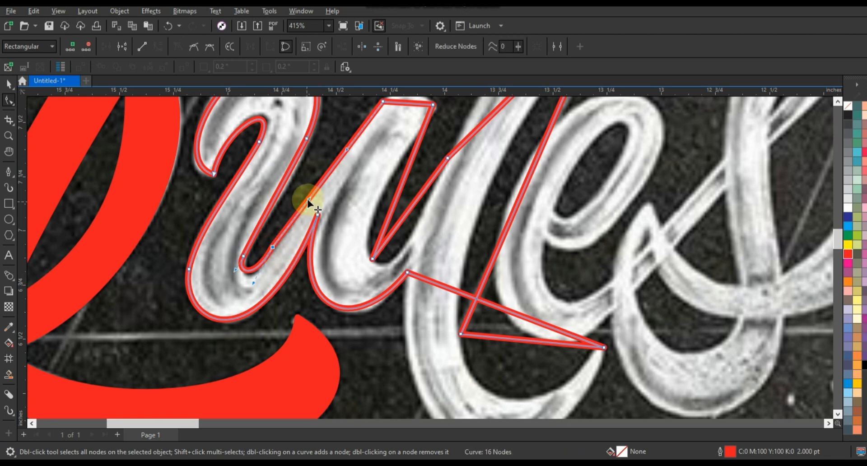
left_click_drag(393, 207, 370, 214)
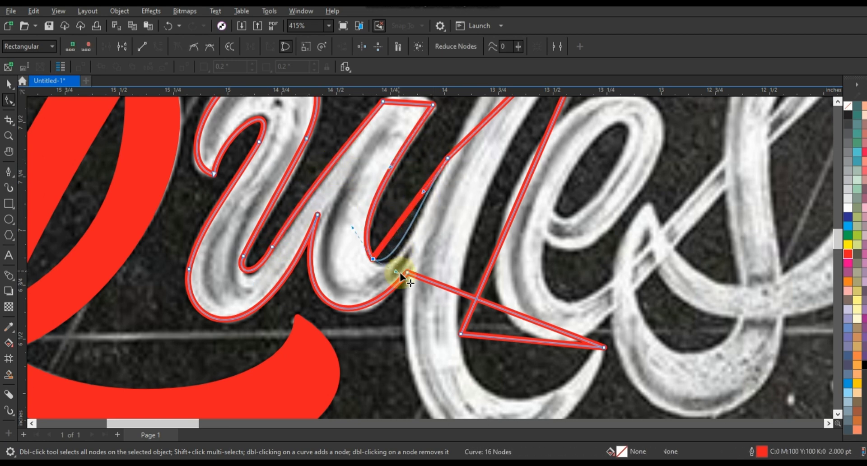
left_click_drag(399, 273, 400, 275)
left_click_drag(424, 191, 427, 198)
left_click(838, 102)
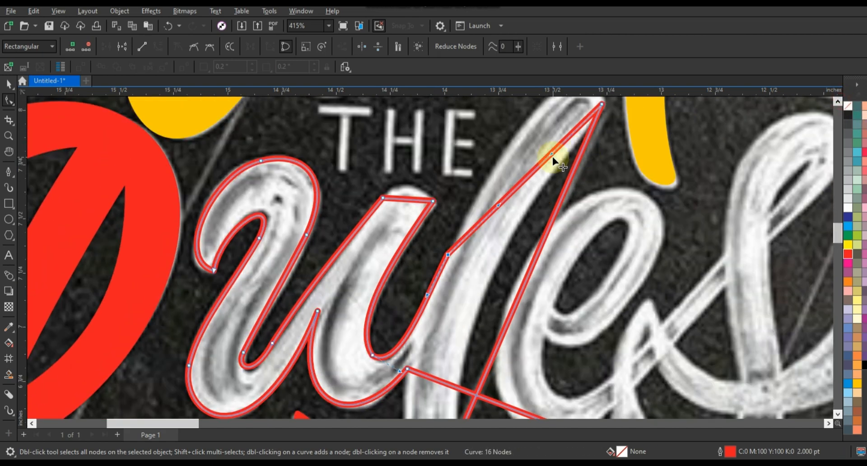
- Curve both edges of the l and its hooked bottom to finish the joined "ul" outline
left_click(838, 101)
left_click_drag(551, 188, 531, 191)
scroll(531, 191, "up", 1)
left_click_drag(499, 251, 583, 106)
left_click_drag(543, 273, 505, 299)
left_click_drag(398, 244, 401, 231)
scroll(380, 140, "down", 1)
mouse_move(430, 291)
left_mouse_down()
mouse_move(388, 329)
mouse_move(465, 295)
mouse_move(473, 340)
mouse_move(388, 342)
mouse_move(379, 381)
mouse_move(482, 368)
mouse_move(475, 392)
left_mouse_up()
left_click(450, 310)
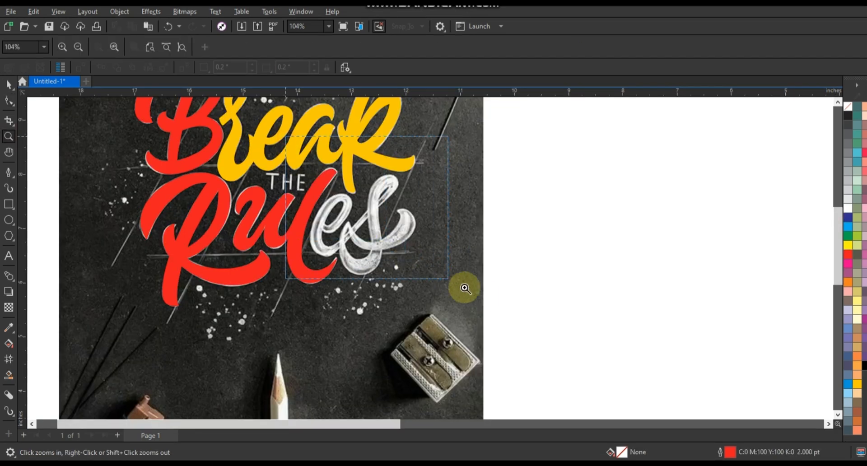
- Outline the outside of the joined "es" letters with a closed path of straight segments
left_click(464, 286)
left_click(8, 173)
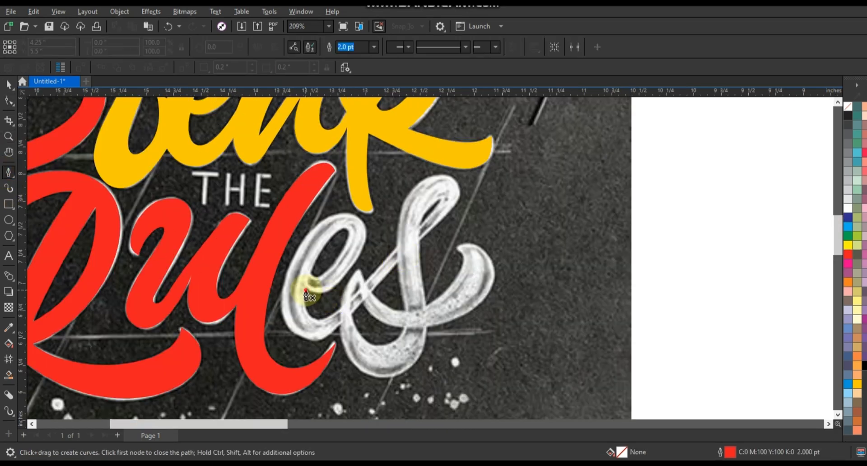
left_click(366, 233)
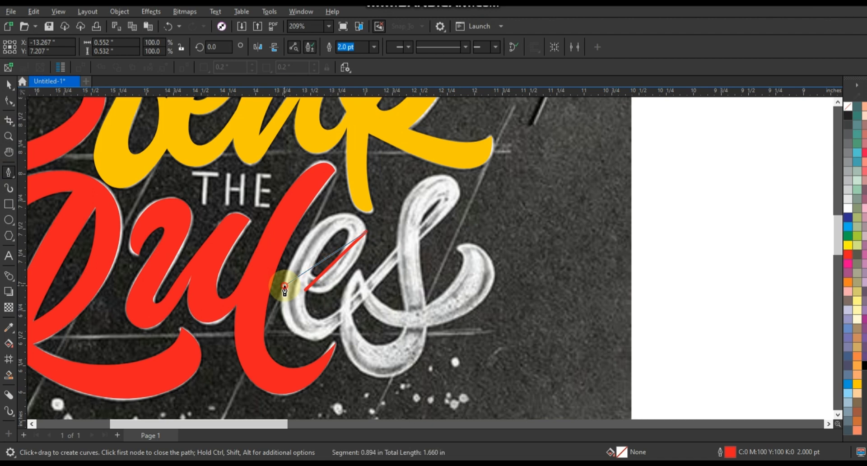
left_click(426, 329)
left_click(460, 243)
left_click(431, 174)
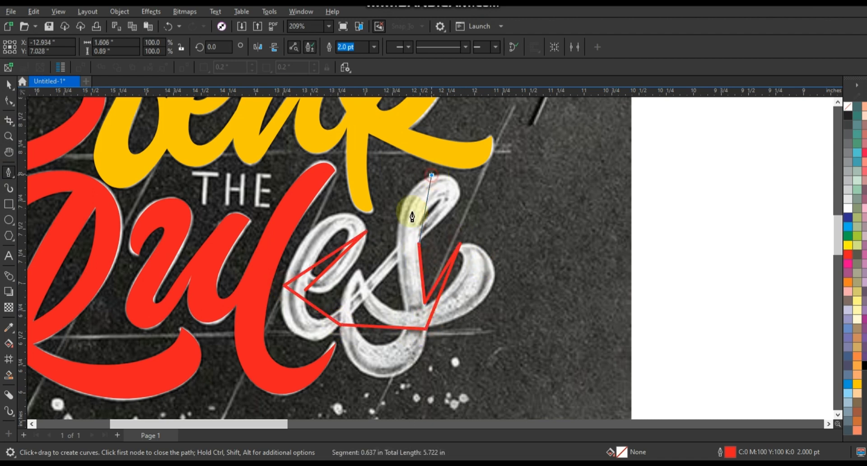
left_click(396, 246)
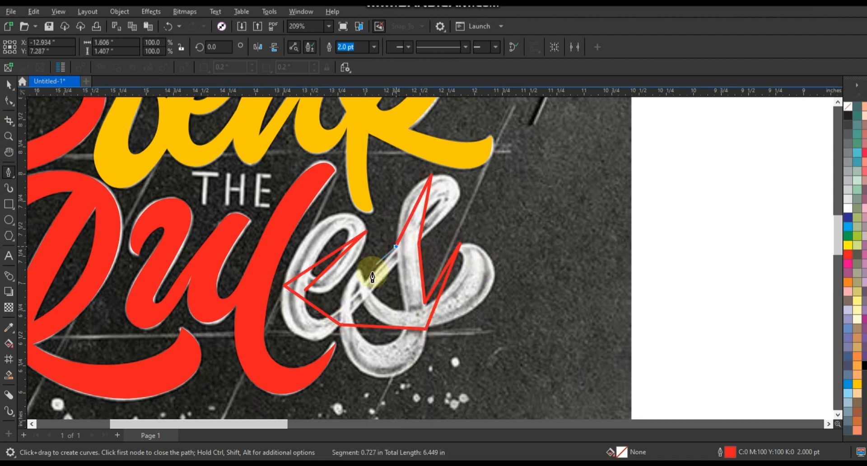
left_click(307, 291)
- Curve the outer top of the e's loop and its inner right edge to follow the lettering
key("F10")
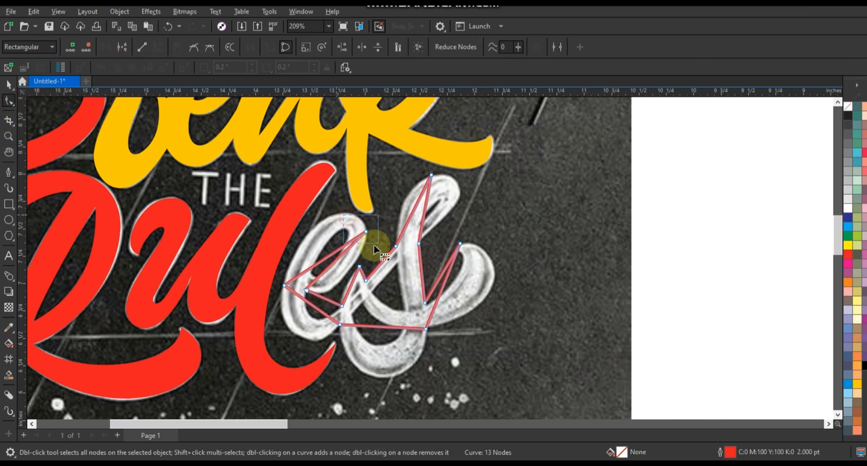
left_click_drag(374, 246, 373, 245)
left_click_drag(341, 247, 347, 215)
left_click_drag(310, 258, 324, 221)
left_click_drag(336, 300, 357, 259)
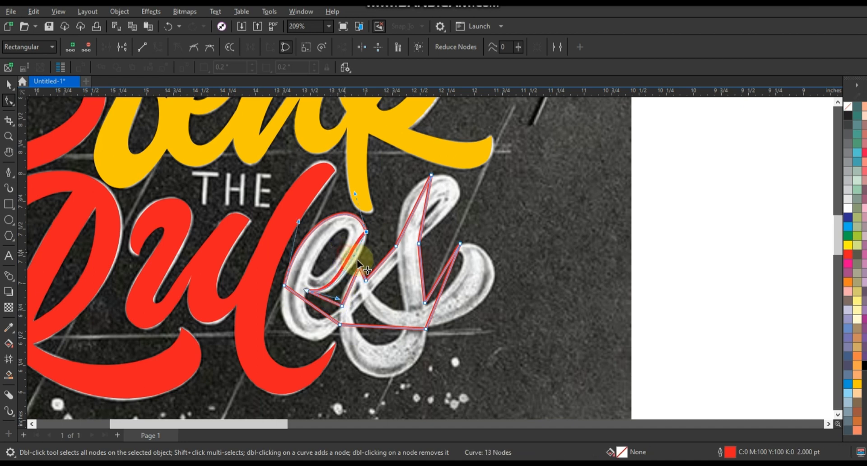
left_click(348, 291)
- Curve the outline around the s's tall upper loop, down both of its sides
left_click(403, 213)
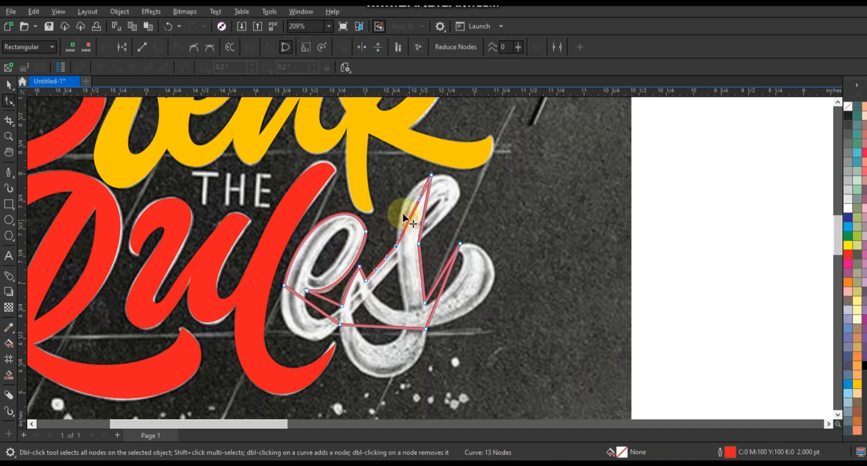
left_click_drag(413, 191, 397, 211)
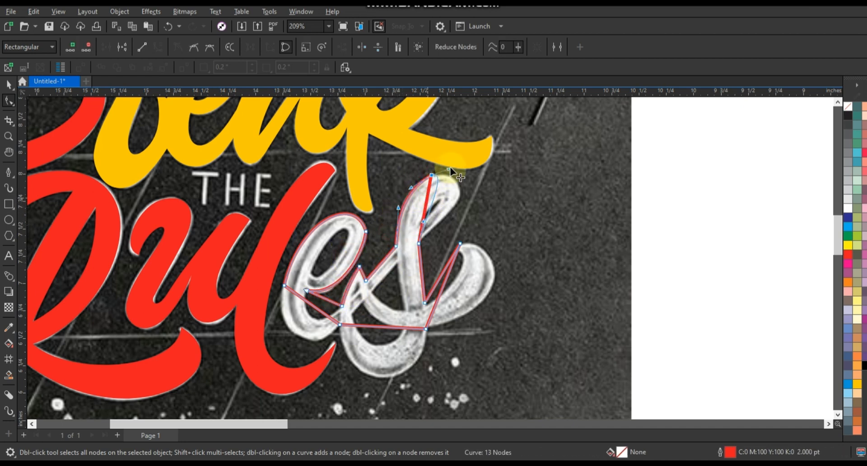
left_click_drag(486, 183, 486, 183)
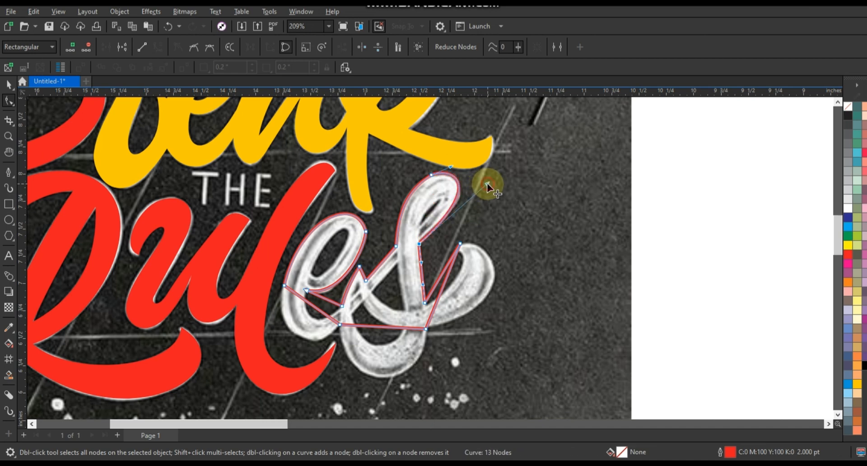
- Bend the outer and inner edges of the s's right-hand tail and adjust the node where it meets the stem
left_click(443, 274)
left_click_drag(499, 240, 500, 238)
left_click_drag(437, 301, 523, 305)
left_click_drag(446, 269, 457, 277)
left_click_drag(424, 303, 425, 305)
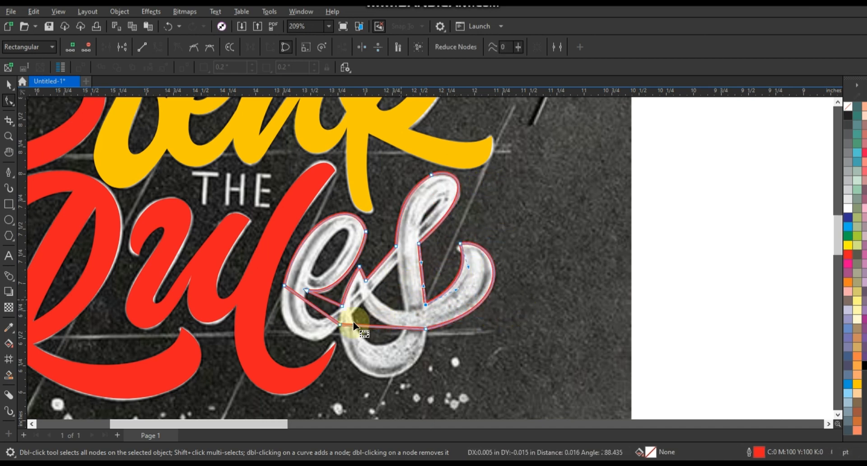
- Bend the bottom segment of the s into a deep rounded bowl
left_click(340, 324)
left_click_drag(369, 327, 340, 365)
left_click_drag(397, 328, 421, 378)
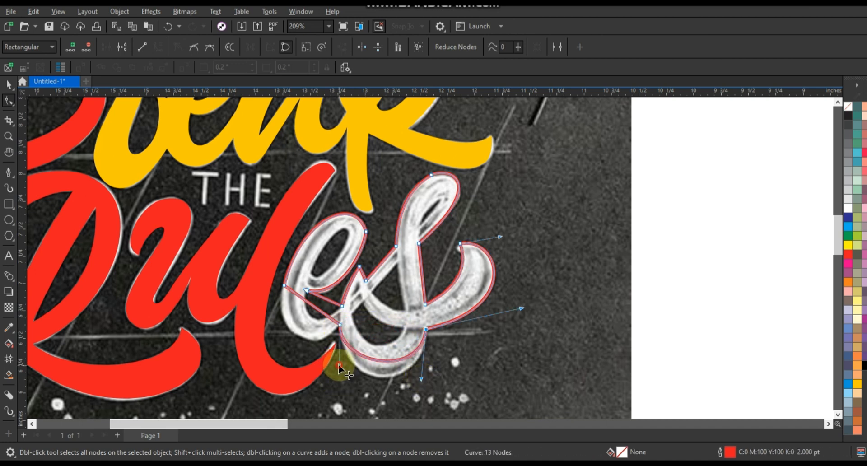
left_click_drag(340, 365, 343, 399)
left_click_drag(421, 378, 424, 385)
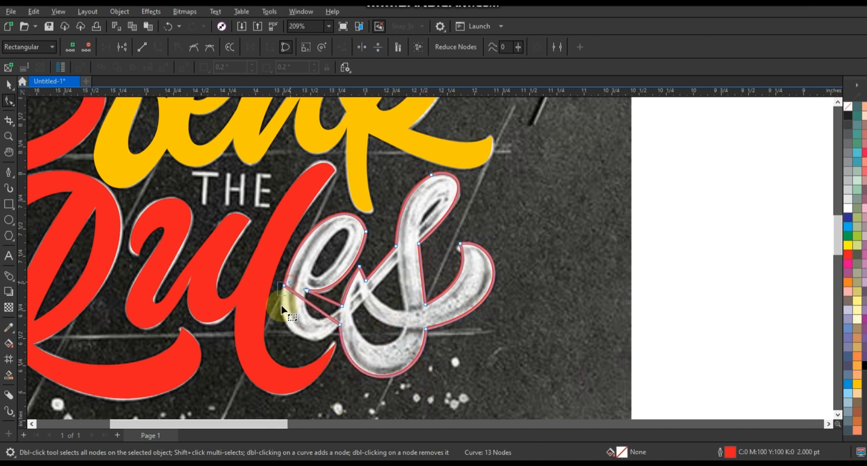
- Curve the e's rounded bottom and the inside edge of its lower stroke, and refine the top of its loop
left_click(284, 286)
left_click_drag(304, 299, 305, 359)
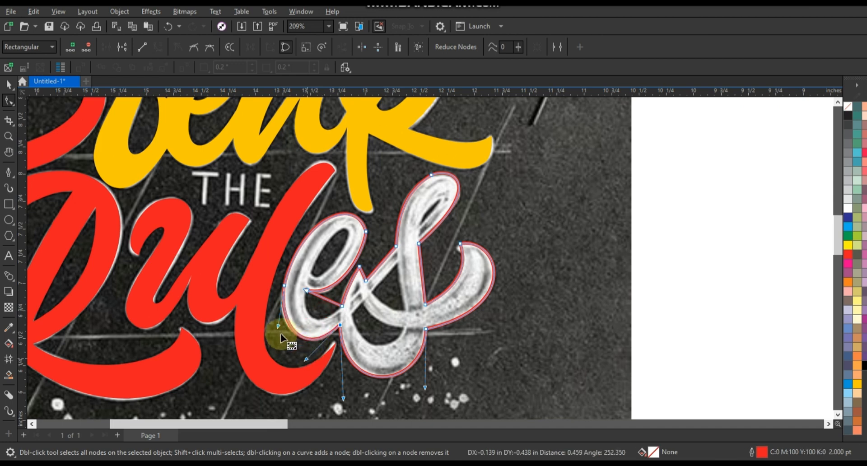
left_click_drag(277, 329, 273, 332)
left_click_drag(313, 289, 313, 332)
left_click_drag(349, 290, 332, 288)
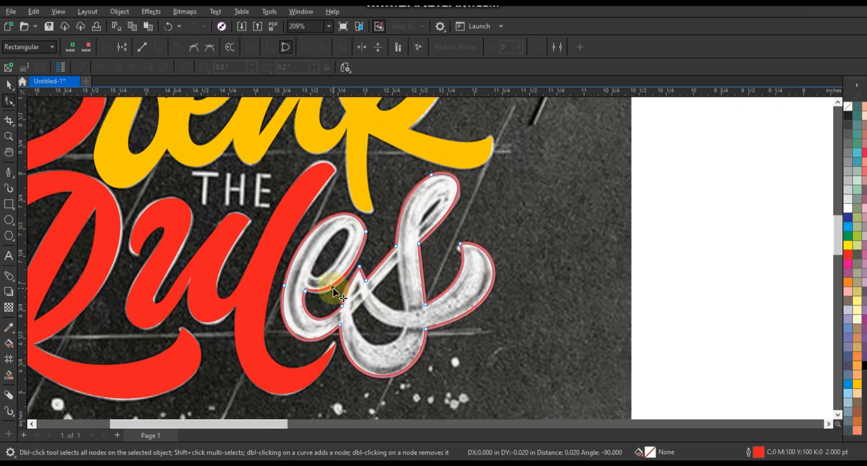
left_click(366, 231)
left_click_drag(355, 194, 357, 192)
- Draw straight-sided closed paths for the e's eye and the counter in the s's lower bowl
left_click(8, 172)
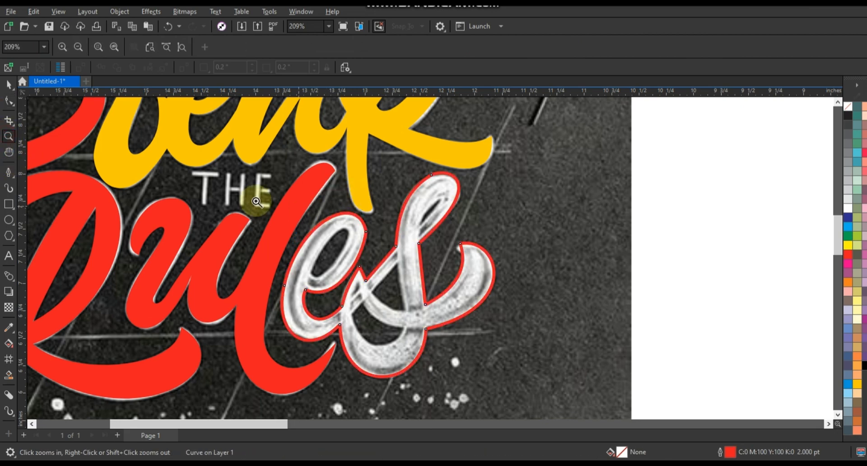
scroll(405, 242, "up", 2)
left_click(304, 219)
left_click(240, 297)
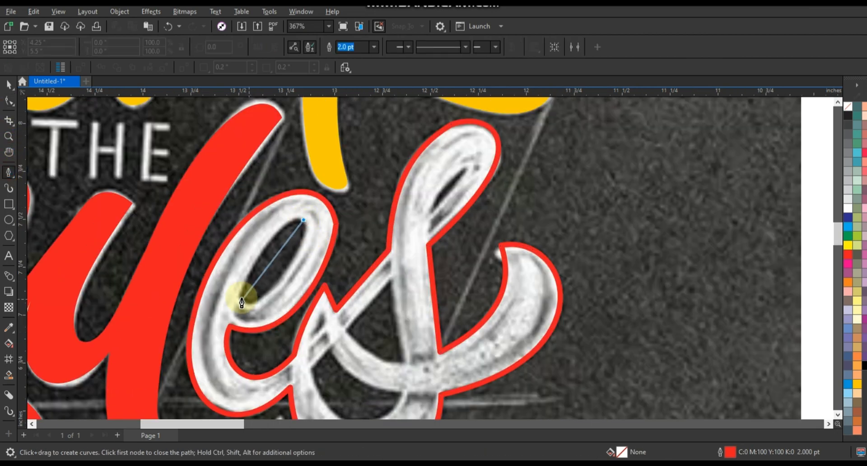
left_click(304, 220)
left_click(332, 345)
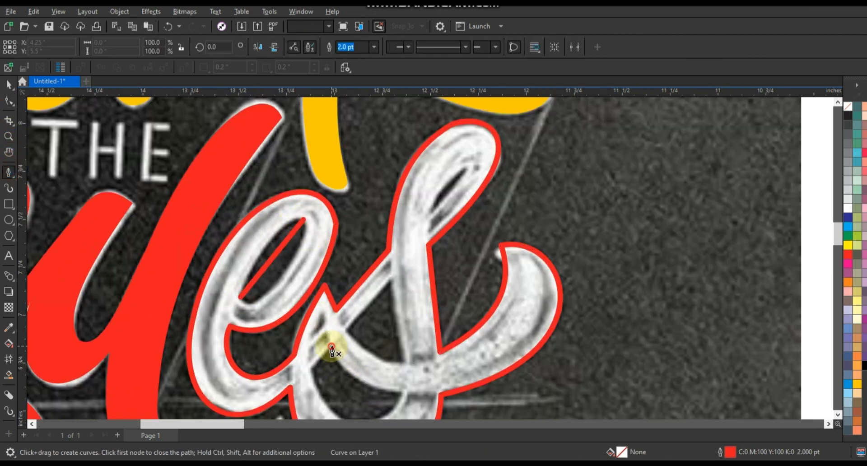
left_click(309, 370)
left_click(401, 394)
left_click(332, 345)
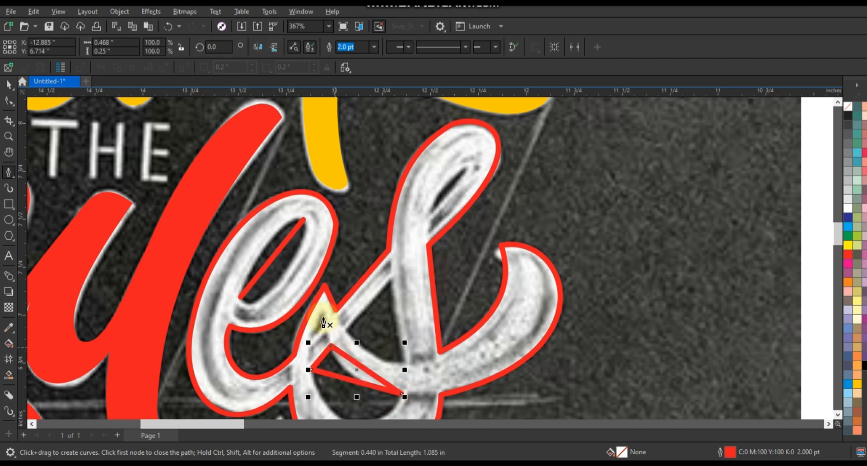
- Draw closed paths for the tiny triangular gap where e and s meet and for the eye of the s's upper loop
left_click(324, 329)
left_click(314, 335)
left_click(322, 313)
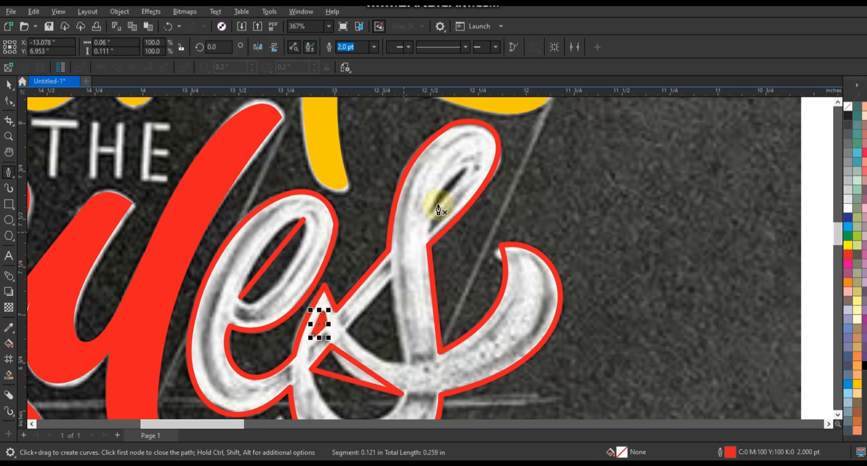
left_click(466, 167)
left_click(432, 211)
left_click(466, 167)
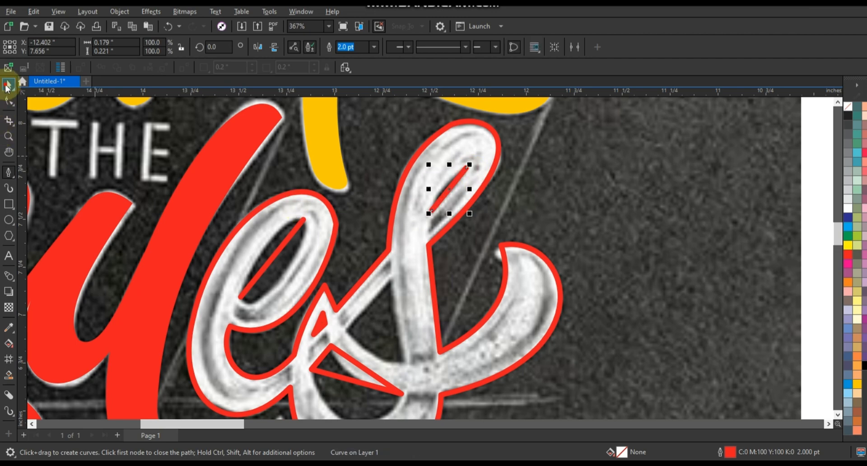
- Combine the four counter paths of the "es" into one curve object
left_click(9, 84)
left_click(346, 357, "shift")
left_click(324, 326, "shift")
left_click(289, 237, "shift")
left_click(293, 47)
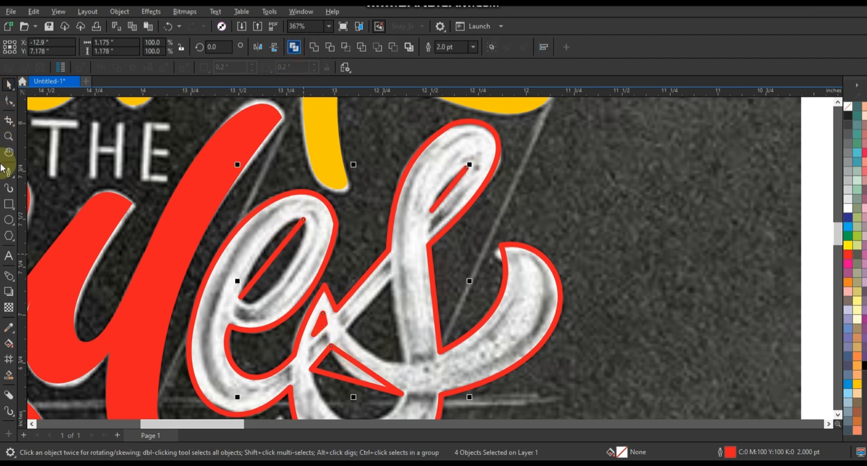
- Curve the sides of the e's eye, the s's lower bowl counter and the s's upper loop counter to match the lettering
left_click(8, 101)
scroll(283, 182, "down", 1)
left_click_drag(212, 151, 426, 324)
key("shift+F2")
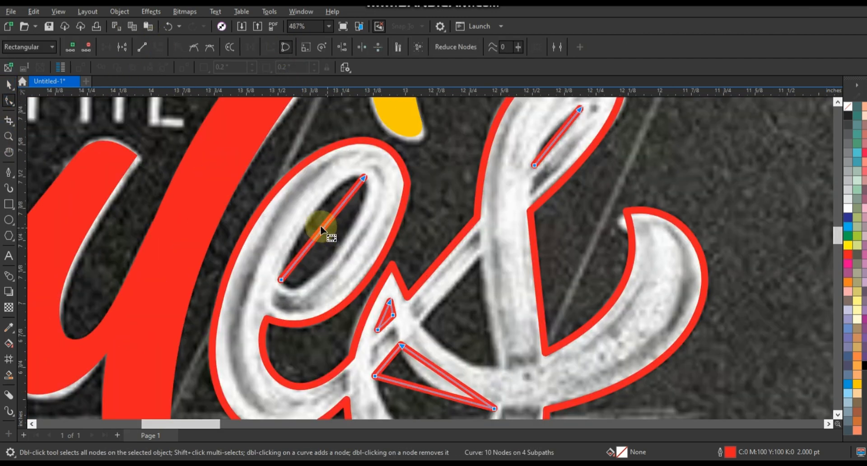
left_click_drag(326, 245, 319, 274)
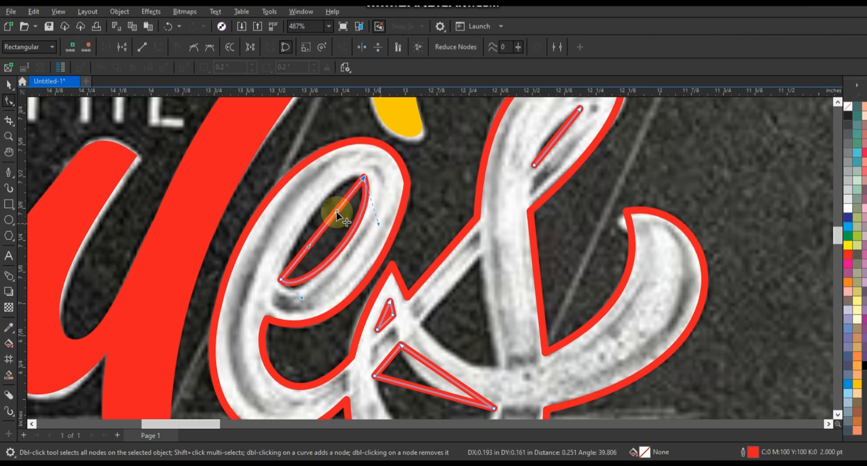
left_click_drag(335, 211, 325, 176)
scroll(430, 369, "down", 1)
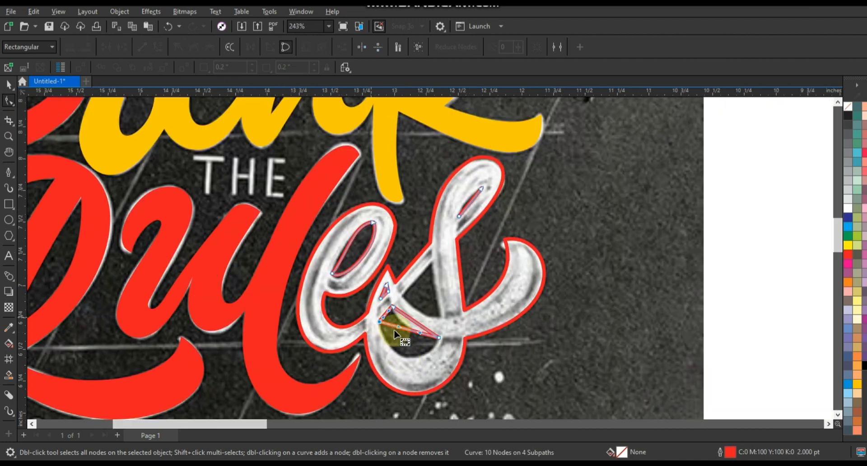
left_click_drag(406, 333, 423, 369)
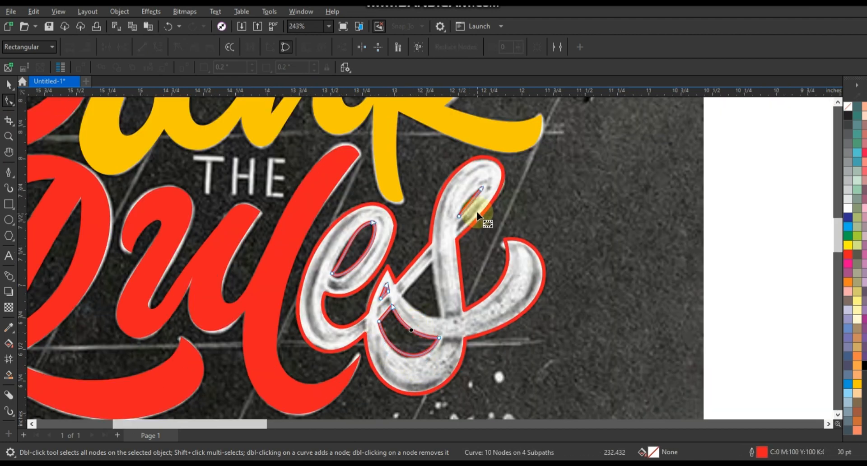
left_click(469, 200)
- Draw a triangular counter between the s's diagonal and stem, and curve its lower edge along the stroke
left_click(8, 172)
left_click(432, 262)
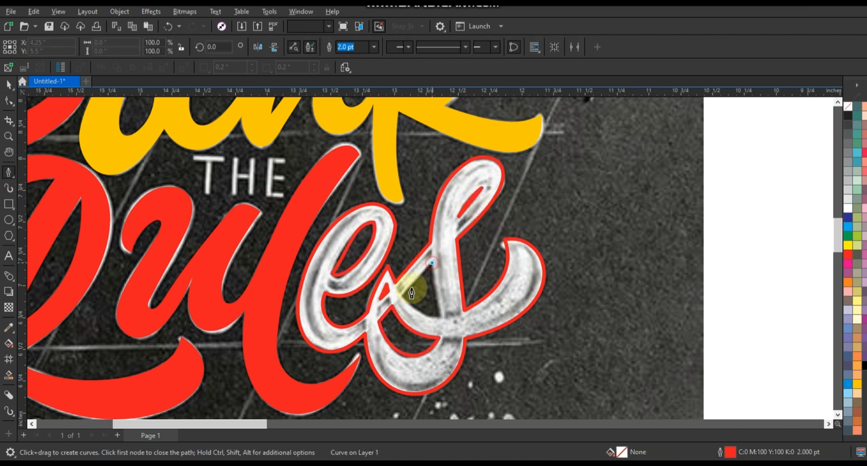
left_click(402, 296)
left_click(441, 319)
left_click(432, 263)
left_click(8, 100)
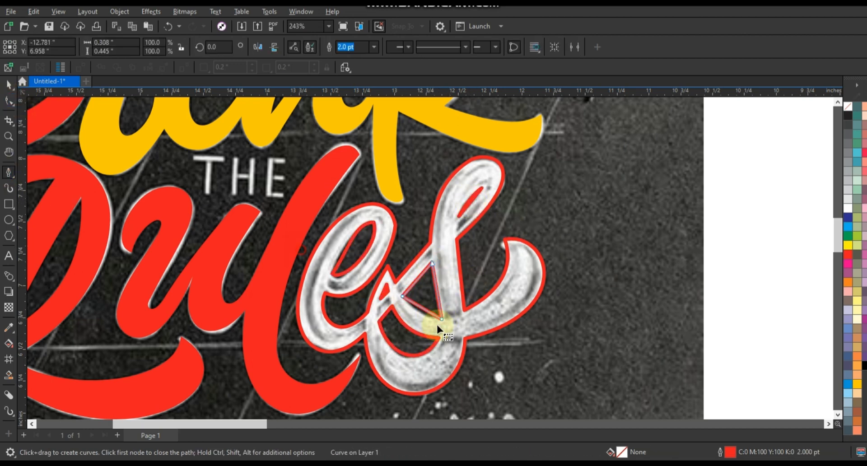
left_click_drag(438, 293, 421, 311)
- Combine the triangular counter with the other counters and with the outer "es" outline
left_click(8, 84)
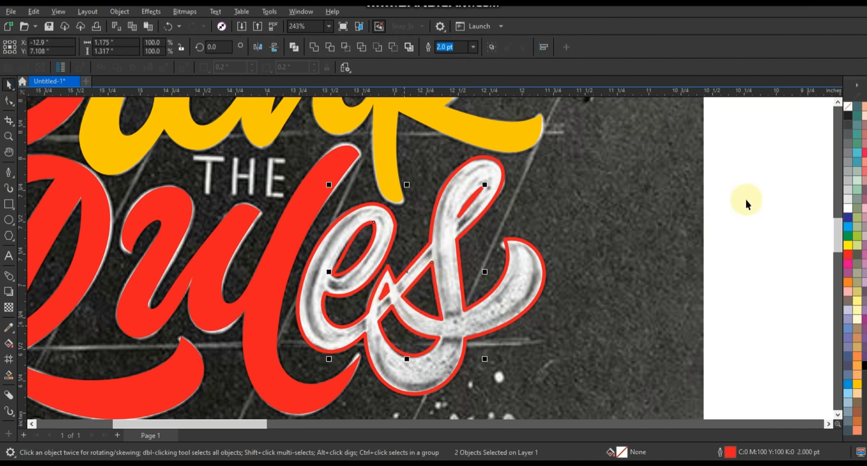
left_click_drag(745, 152, 322, 363)
left_click(294, 49)
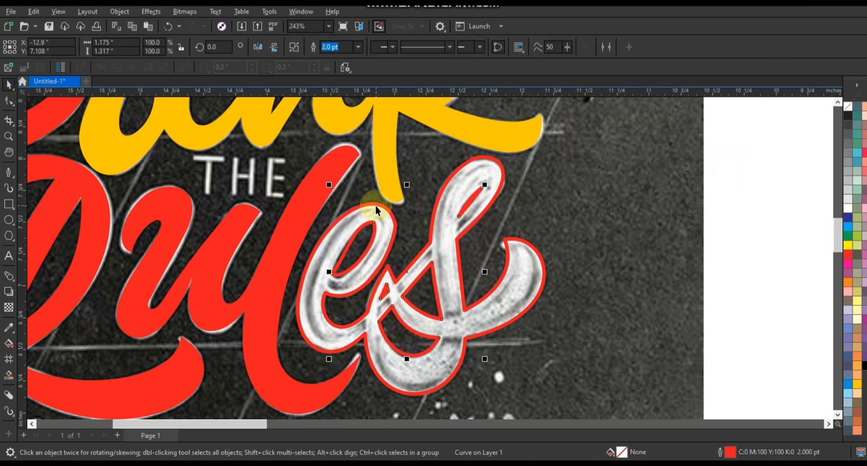
left_click(375, 205, "shift")
left_click(295, 51)
- Fill the combined "es" shape with black and remove its red outline
left_click(863, 365)
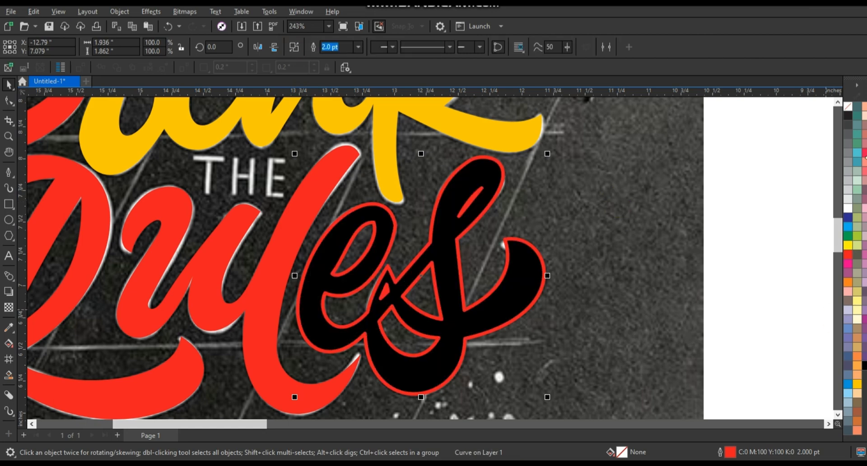
right_click(847, 106)
left_click(863, 387)
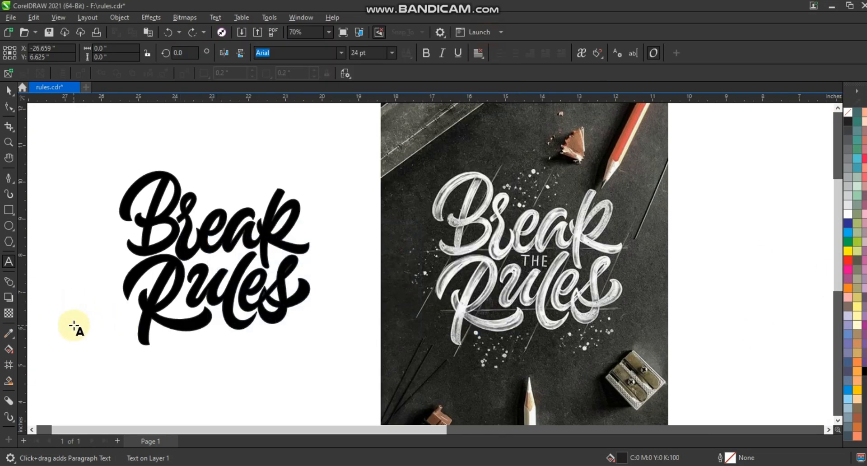
- Add the text "THE" in bold 24 pt Arial and place it in the gap between "Break" and "Rules"
type("E")
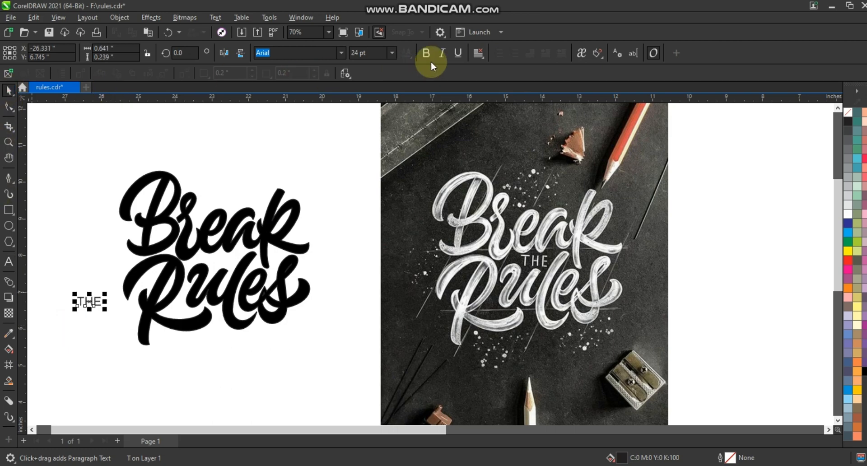
left_click(426, 53)
left_click_drag(89, 303, 213, 274)
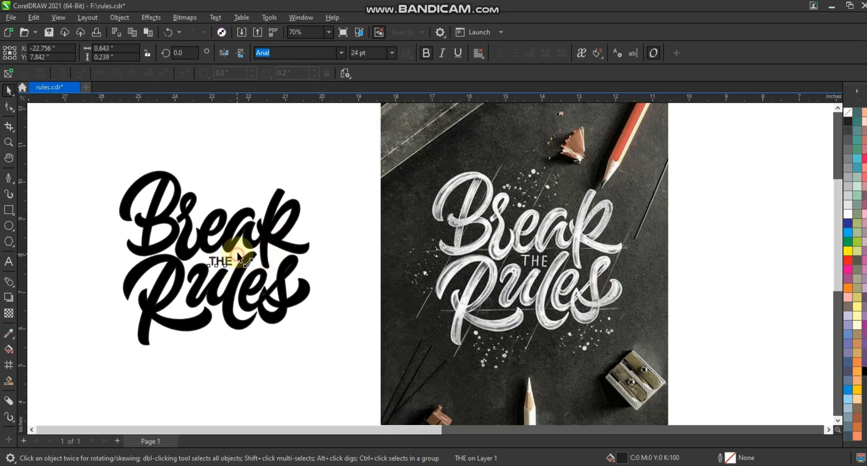
- Weld all the "Break", "THE" and "Rules" lettering objects into a single curve
left_click_drag(343, 160, 258, 259)
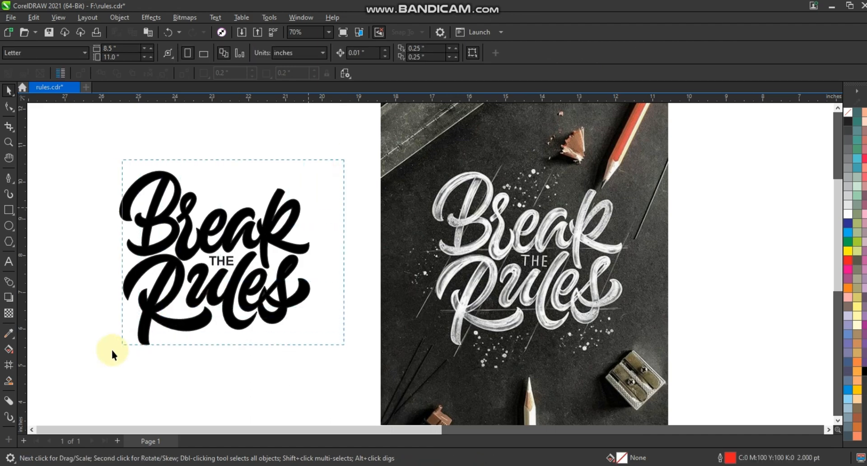
left_click_drag(112, 351, 101, 354)
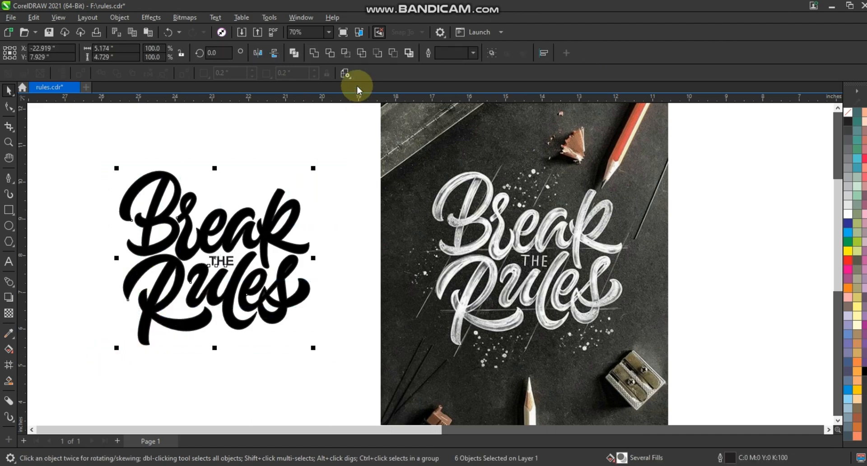
left_click(310, 55)
- Move the welded lettering and the reference photo farther apart to make room between them
scroll(491, 307, "down", 1)
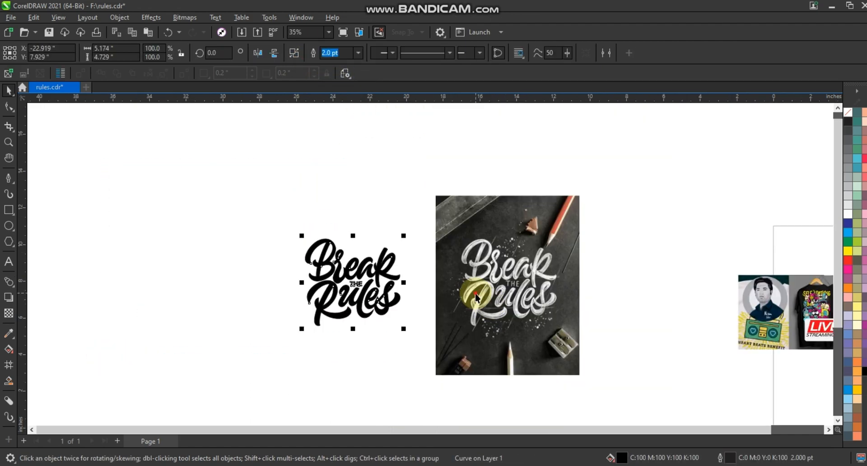
left_click(473, 294)
left_click_drag(329, 269, 295, 277)
left_click(364, 237)
left_click_drag(450, 248, 478, 249)
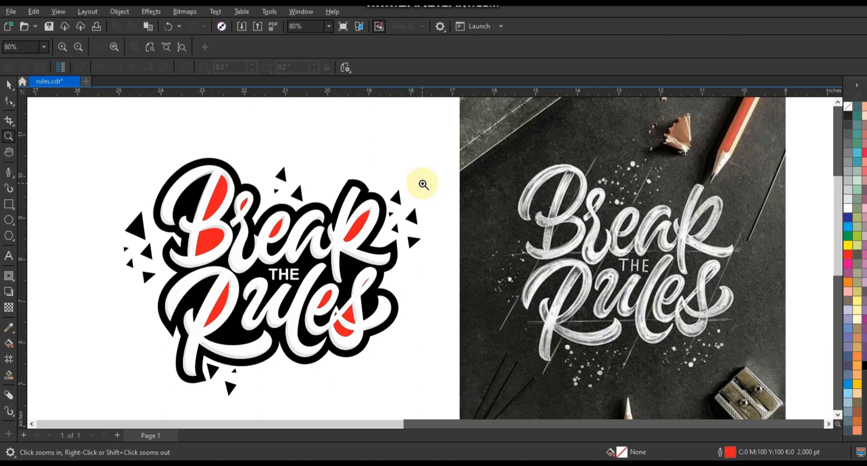
- Compare the finished red, white and black lettering design with the reference photo, ending in a full-screen preview
right_click(423, 184)
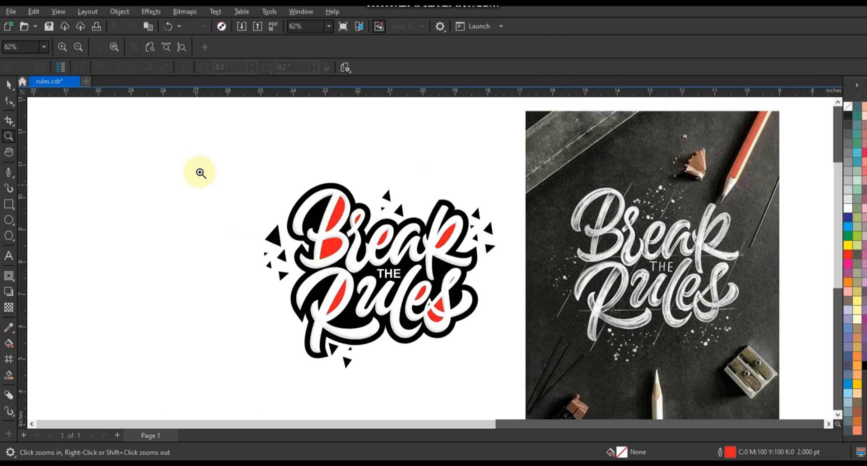
left_click_drag(203, 167, 784, 373)
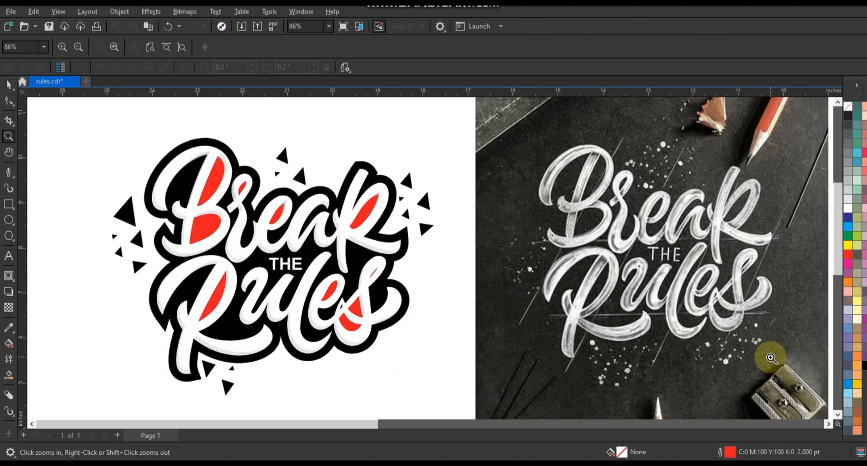
right_click(375, 197)
left_click_drag(212, 165, 777, 380)
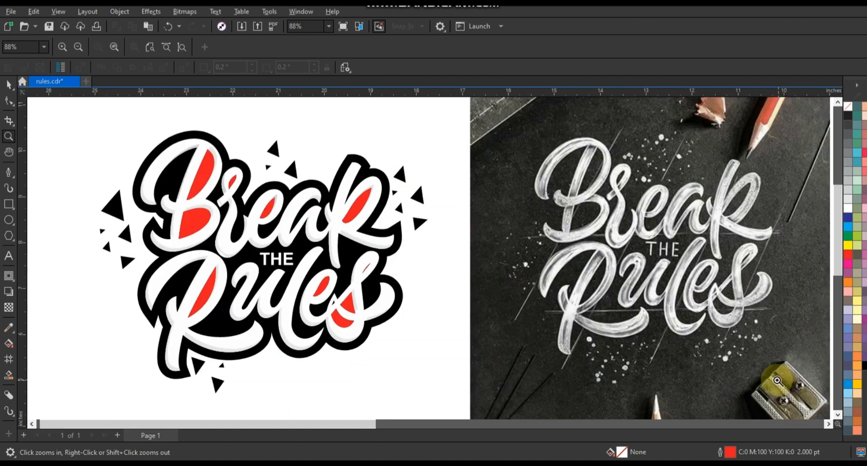
key("F9")
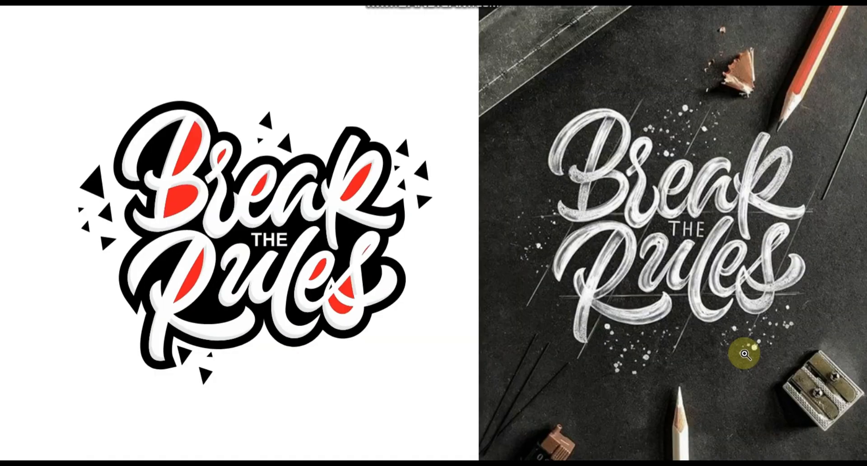